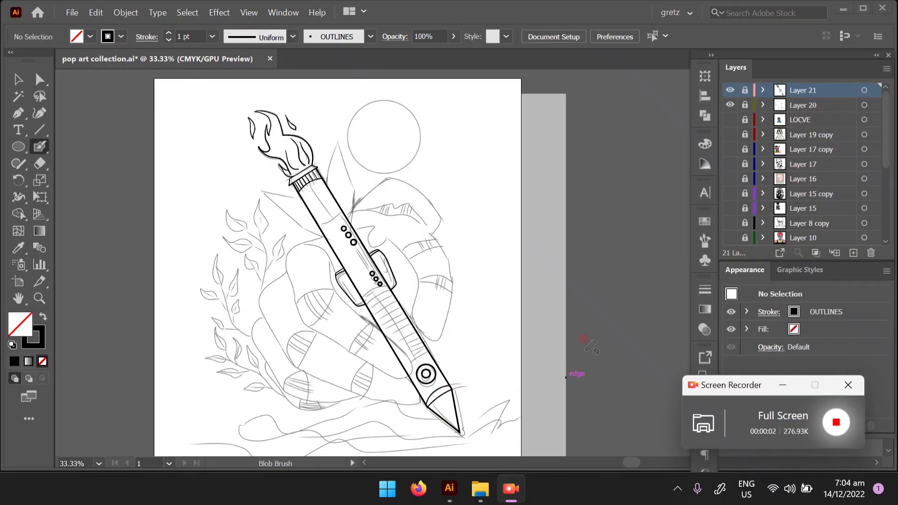
Start a new brush from the Brush Definition list, with Calligraphic Brush as its type
click(780, 387)
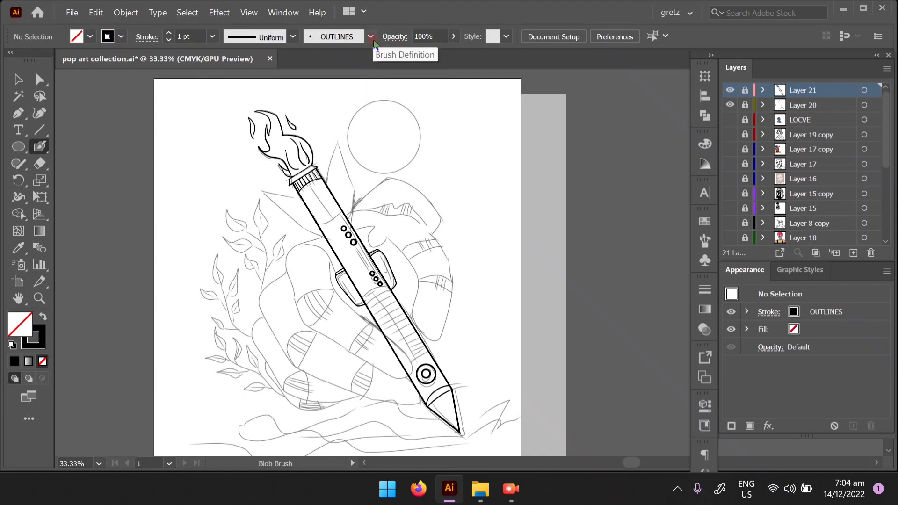
click(371, 37)
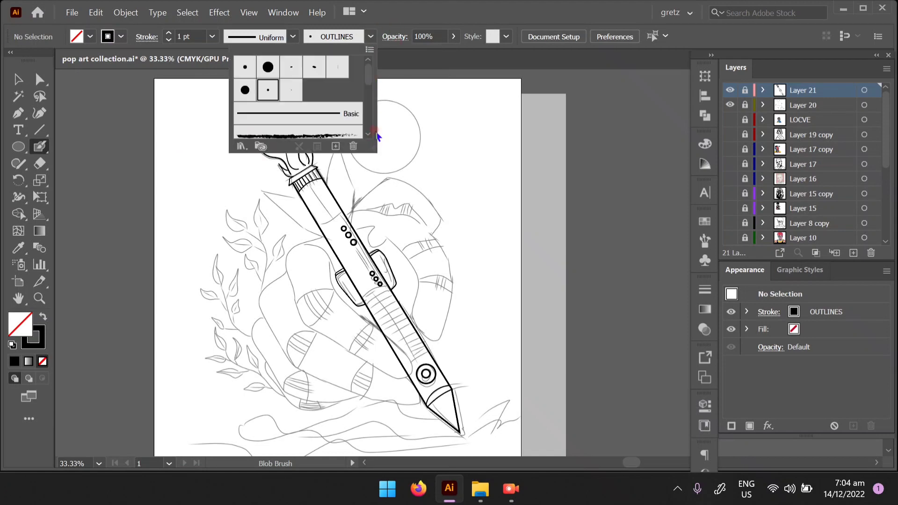
scroll(335, 75, down, 3)
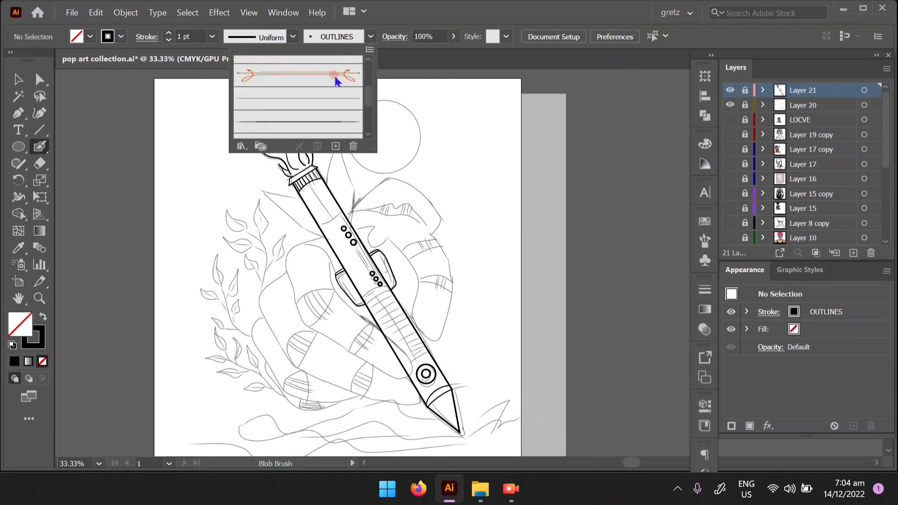
click(335, 147)
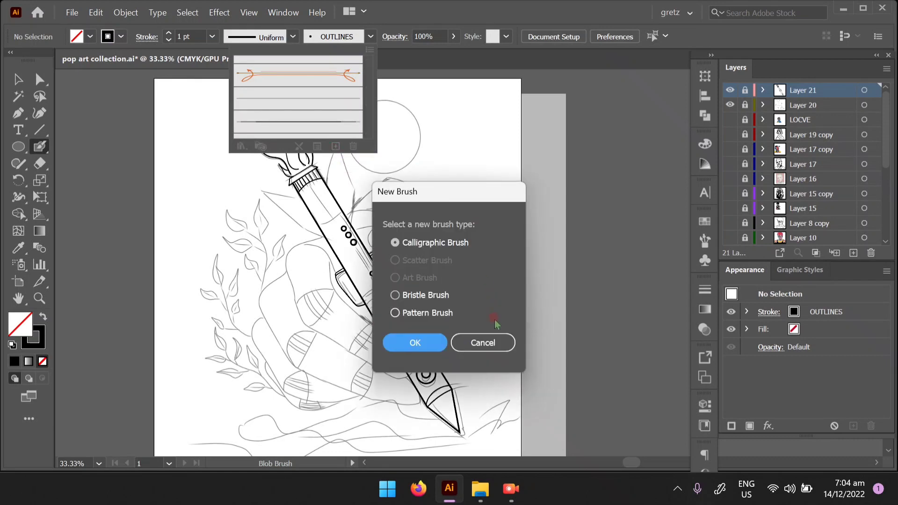
Confirm the calligraphic type and rename the new brush to 'outline'
click(415, 344)
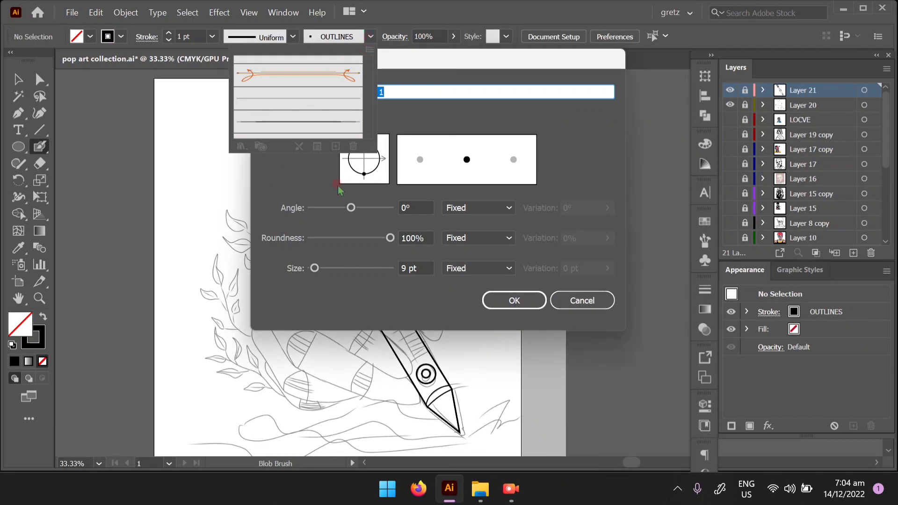
drag(540, 65, 559, 177)
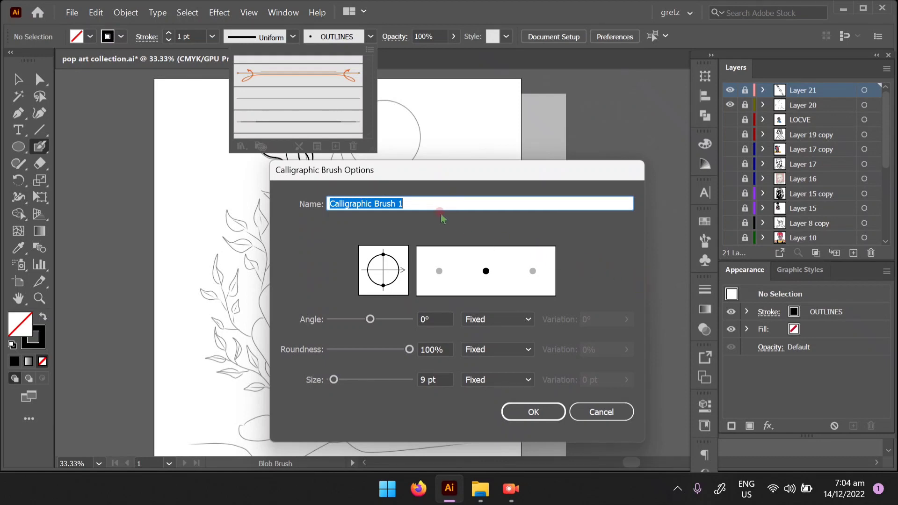
click(420, 202)
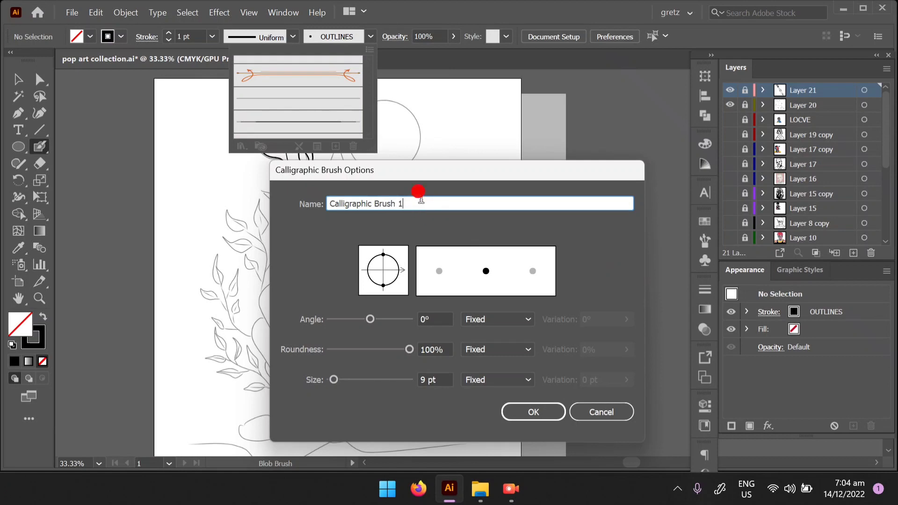
drag(421, 201, 322, 205)
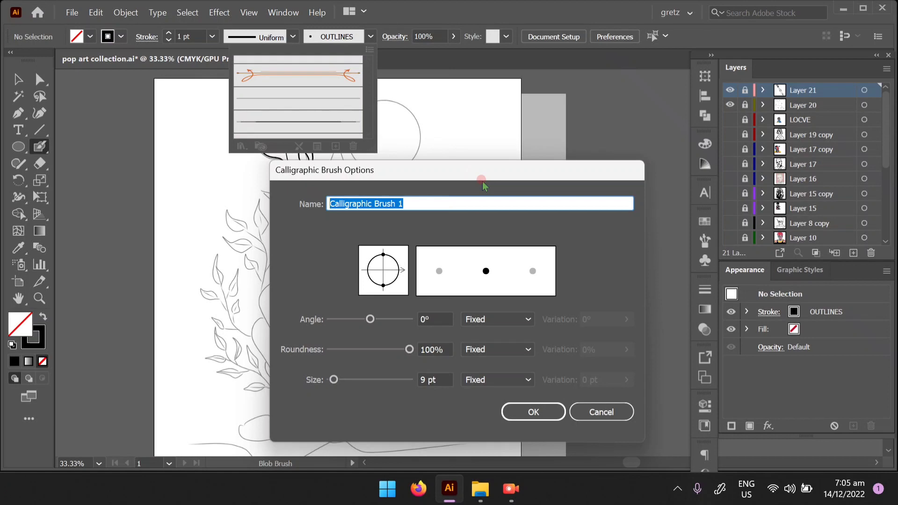
text(o)
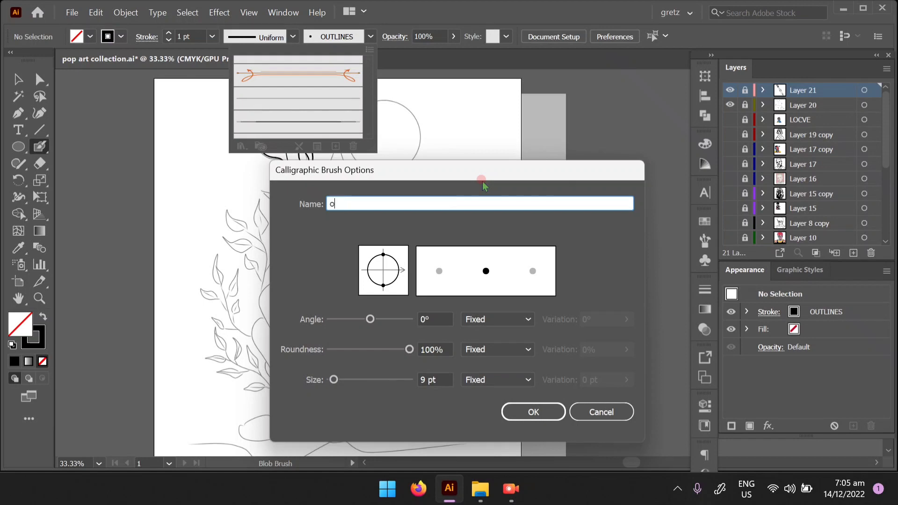
text(utlin)
text(e)
Give the outline brush 3 pt size with Pressure variation of 3 pt and save it
drag(427, 378, 406, 381)
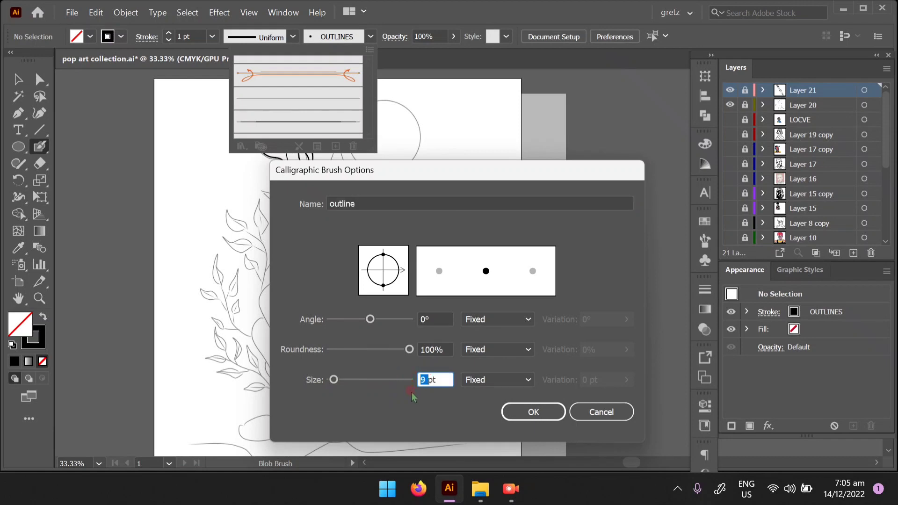
text(3)
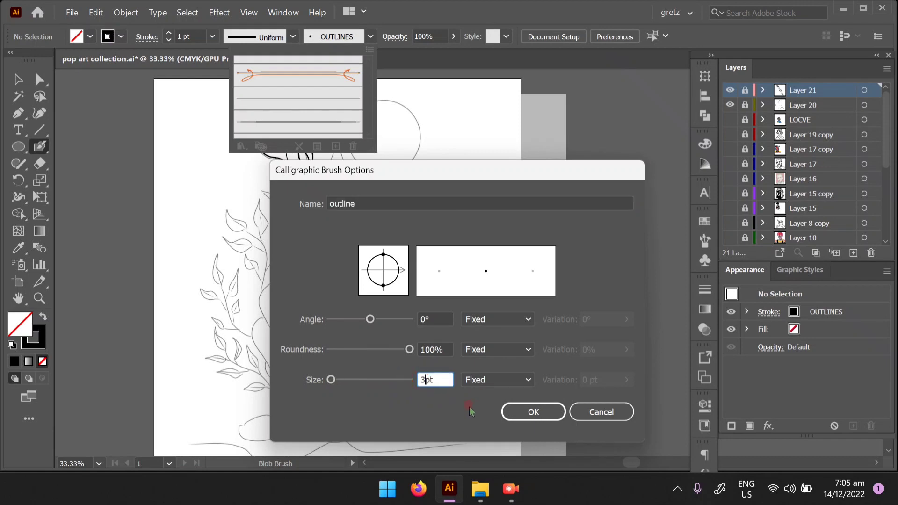
click(503, 381)
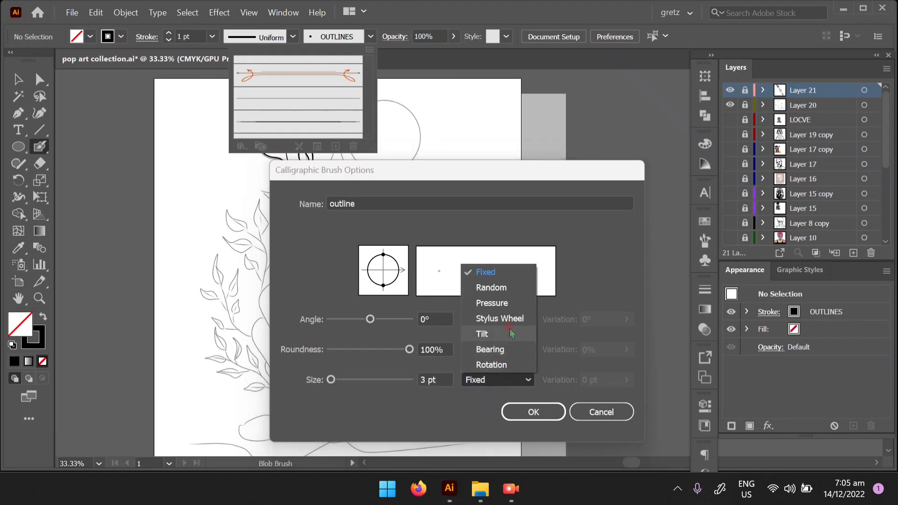
click(509, 304)
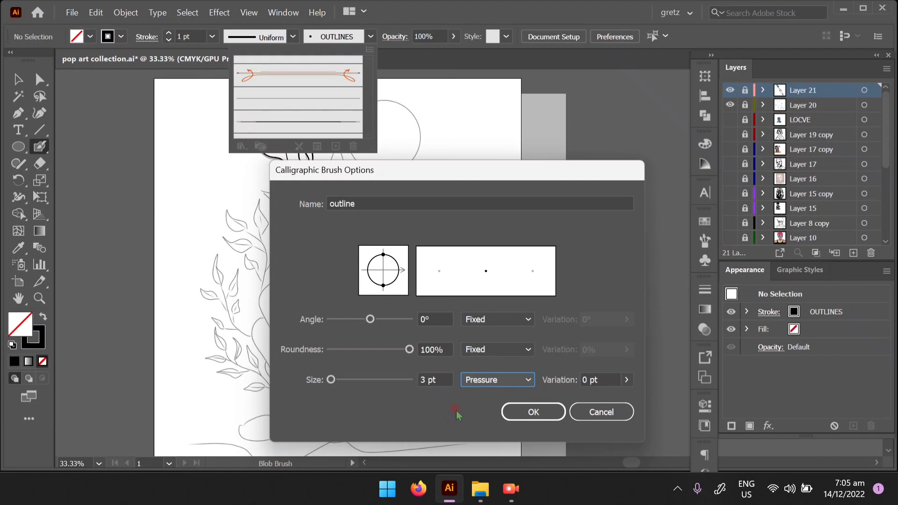
click(627, 380)
click(563, 380)
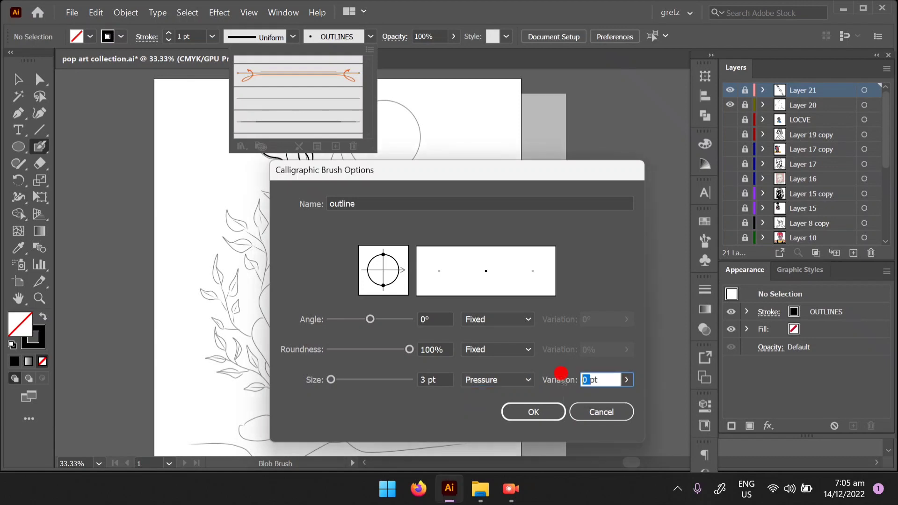
text(3)
click(547, 413)
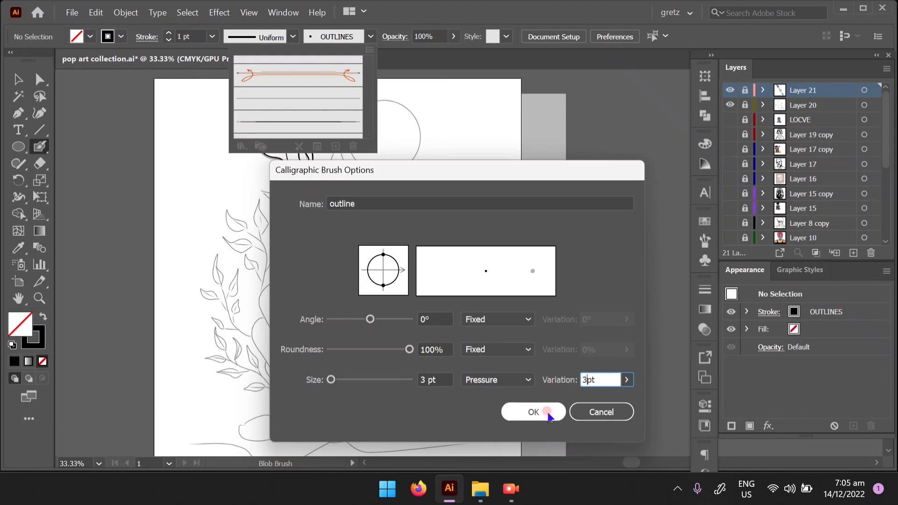
click(547, 412)
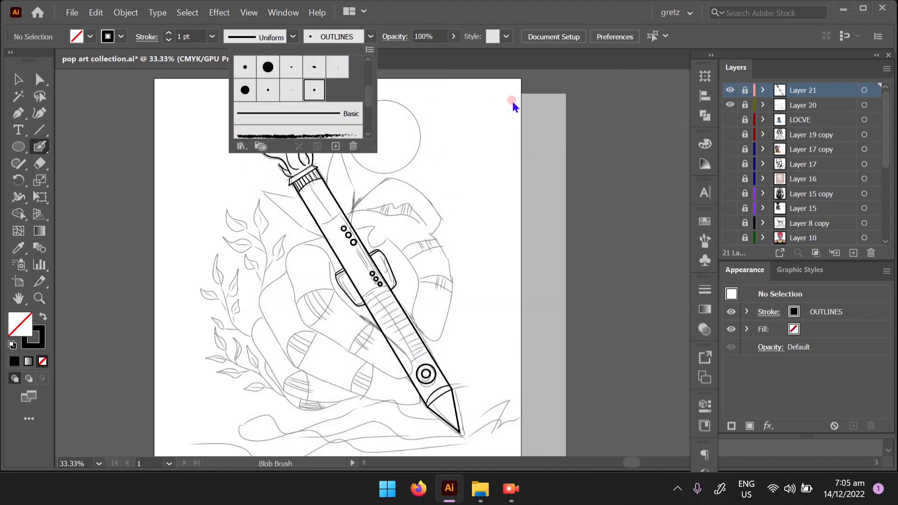
Add Layer 22 and hide Layers 20 and 21 to leave a blank artboard
click(575, 110)
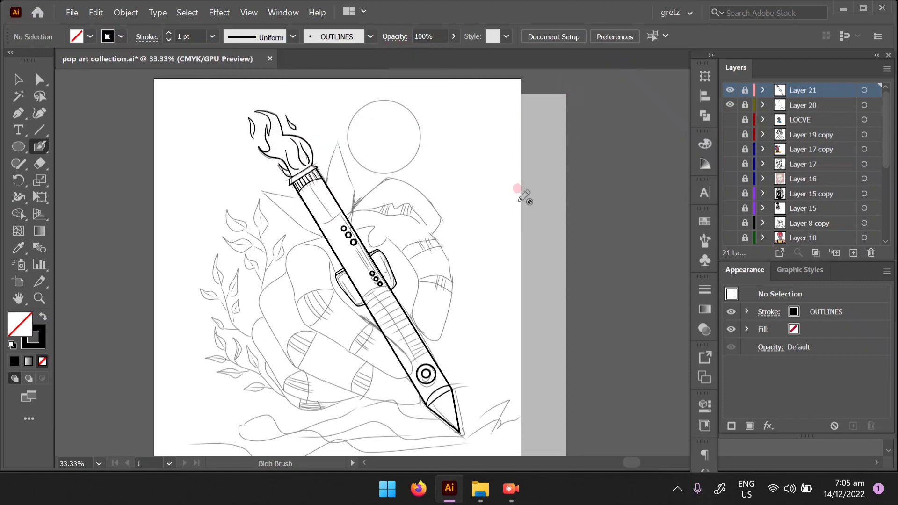
scroll(562, 257, down, 1)
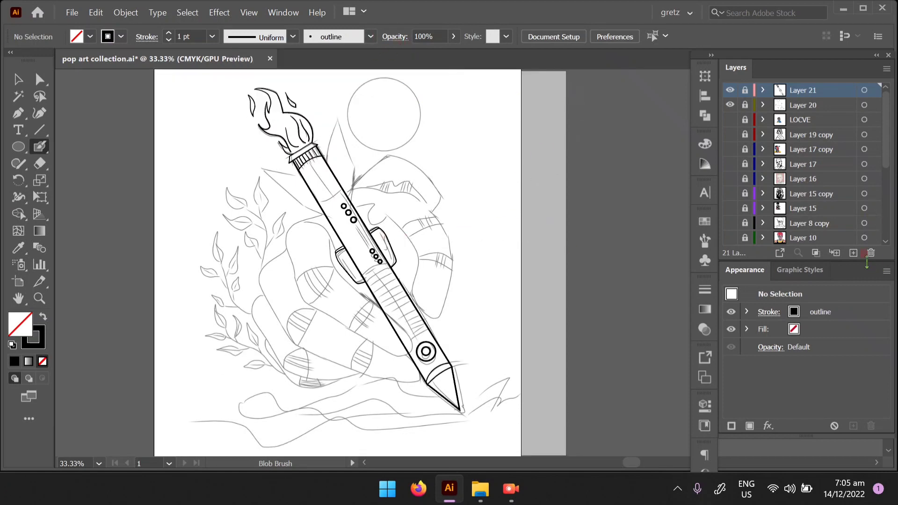
click(853, 253)
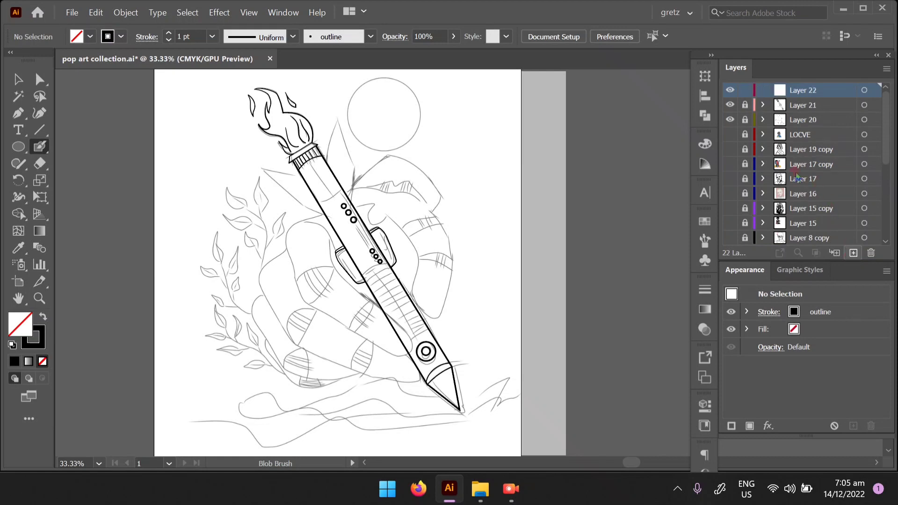
click(729, 120)
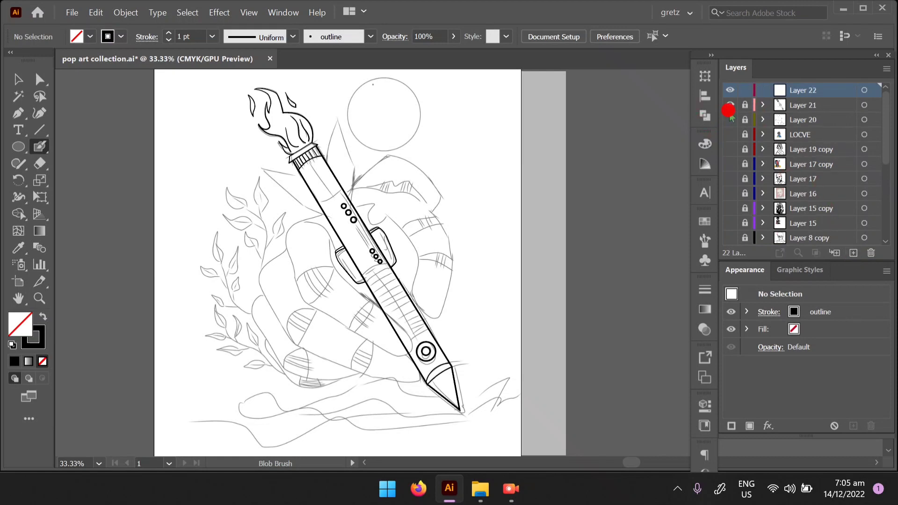
click(730, 105)
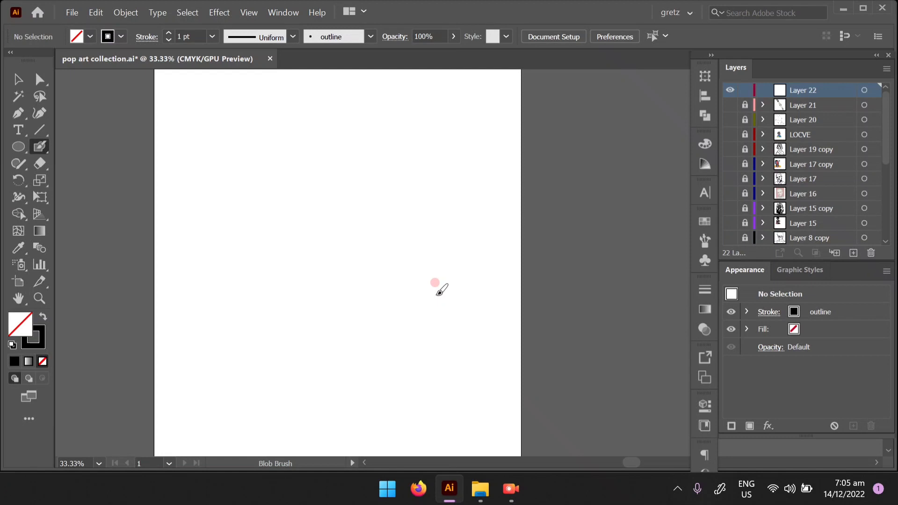
Dab two test dots, then draw three wavy vertical strokes with the outline brush
click(258, 153)
click(215, 147)
drag(215, 148, 226, 309)
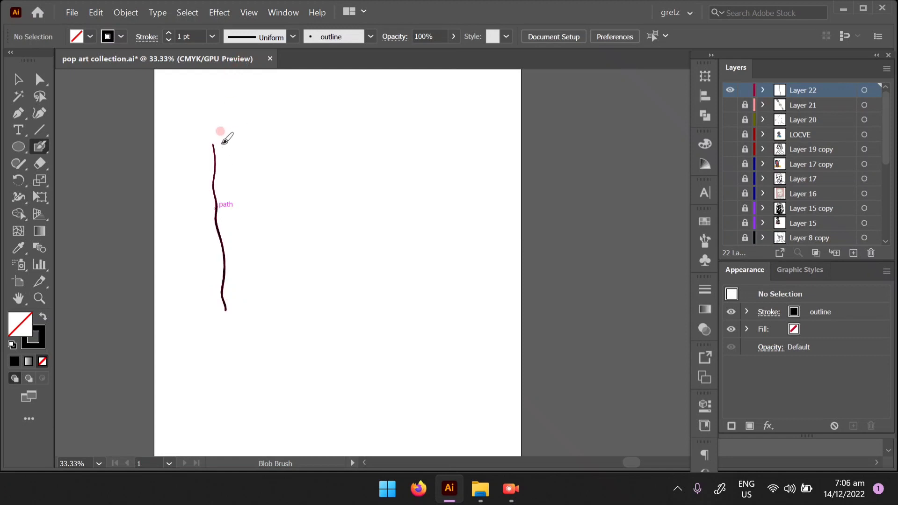
drag(224, 145, 242, 322)
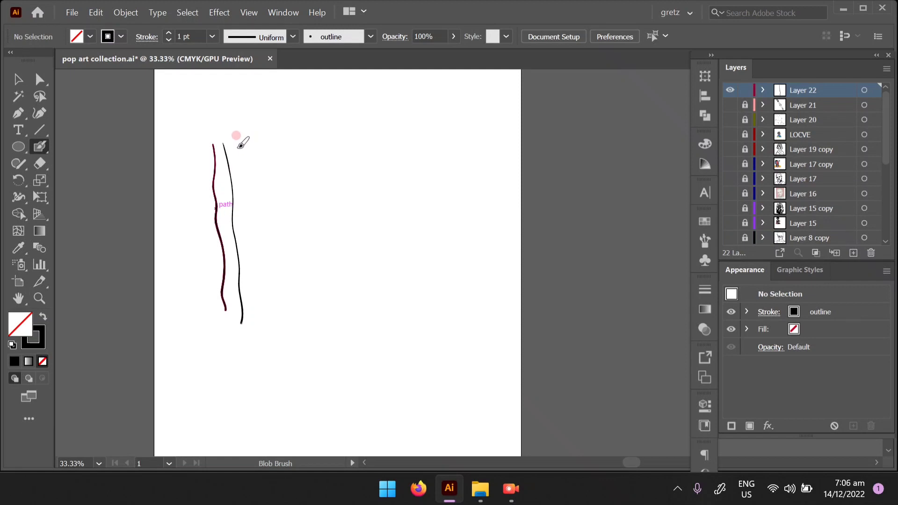
drag(239, 150, 262, 340)
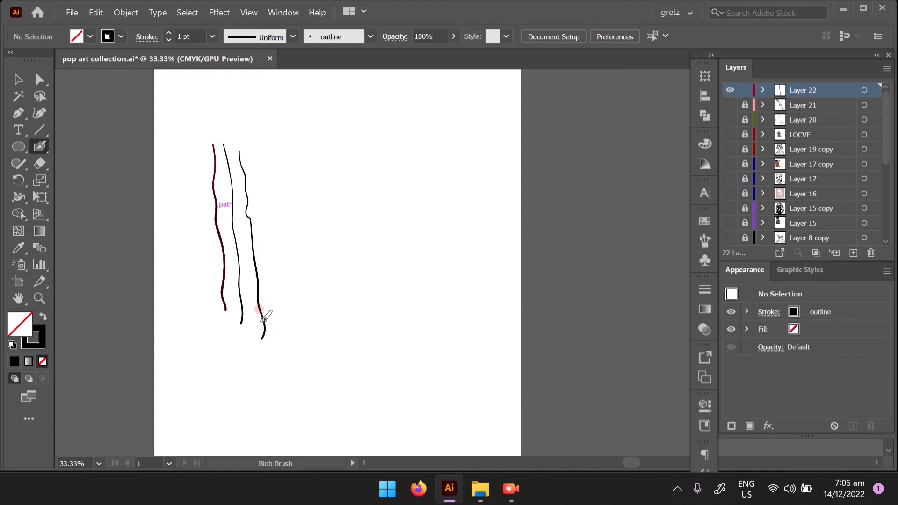
click(370, 37)
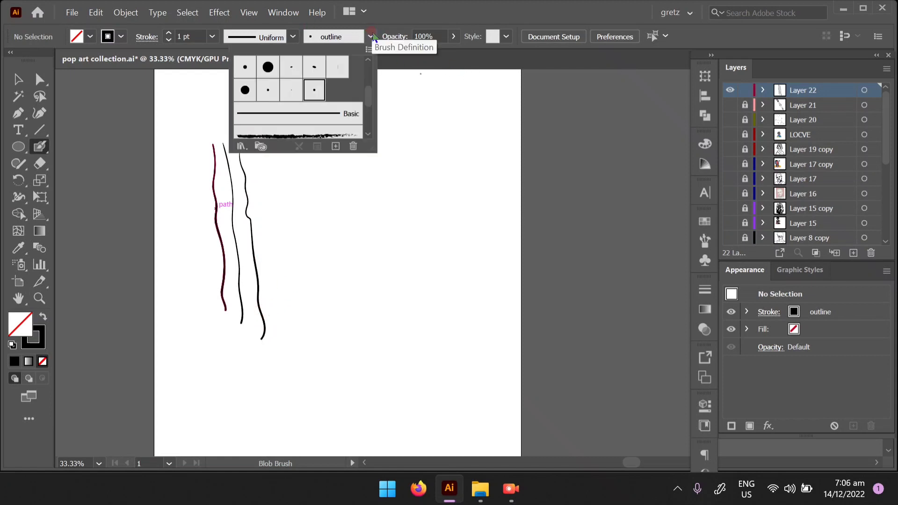
click(312, 91)
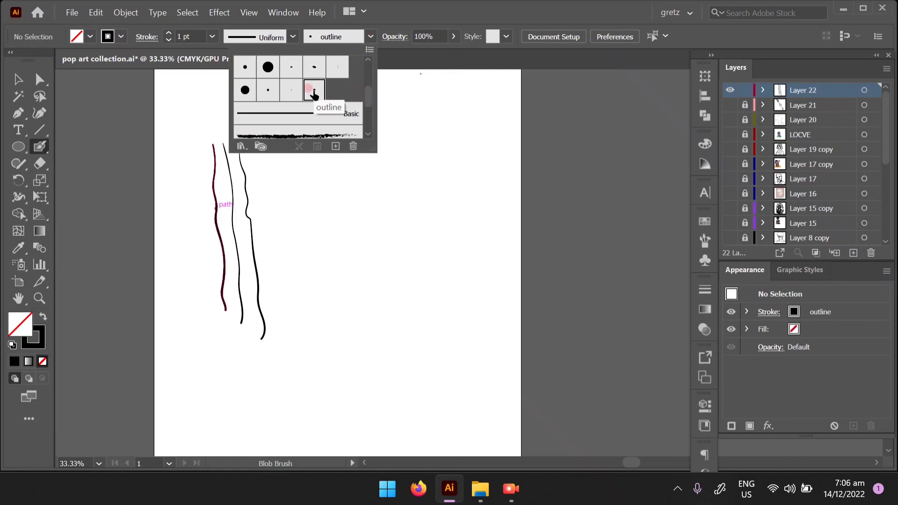
click(313, 94)
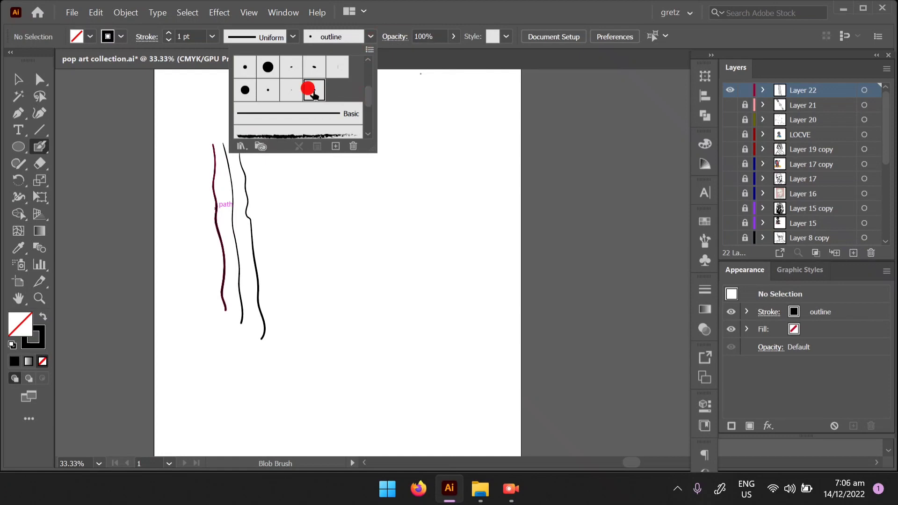
double_click(313, 93)
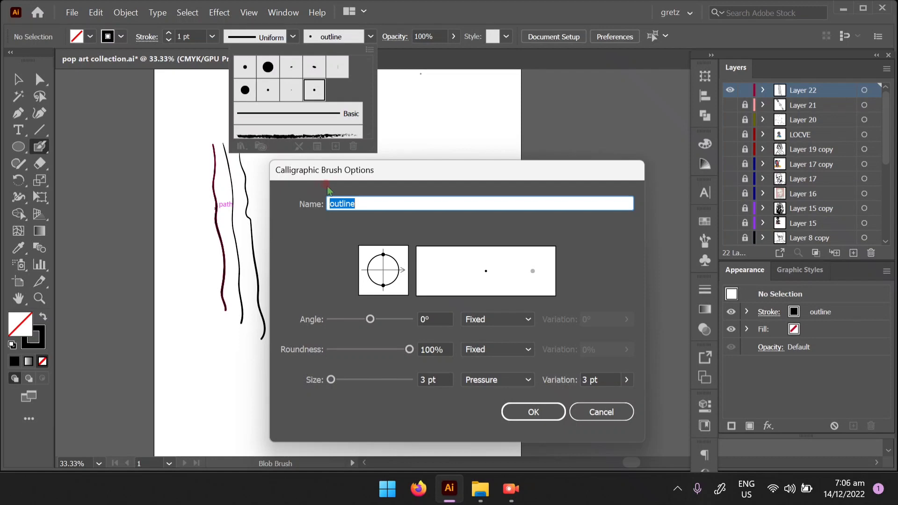
double_click(341, 203)
click(404, 201)
click(390, 358)
mouse_move(409, 349)
mouse_down()
mouse_move(339, 358)
mouse_move(408, 358)
mouse_move(410, 350)
mouse_up()
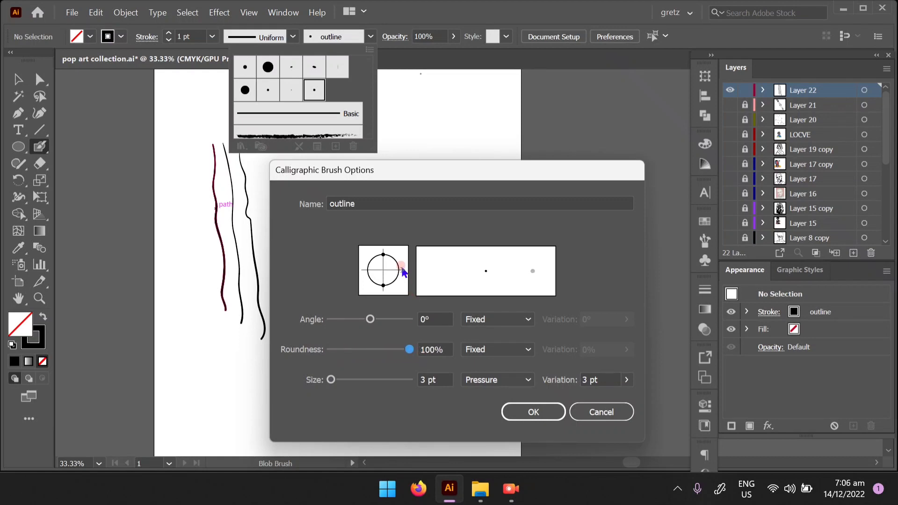
mouse_move(401, 267)
mouse_down()
mouse_move(402, 294)
mouse_move(370, 291)
mouse_move(406, 293)
mouse_move(385, 295)
mouse_up()
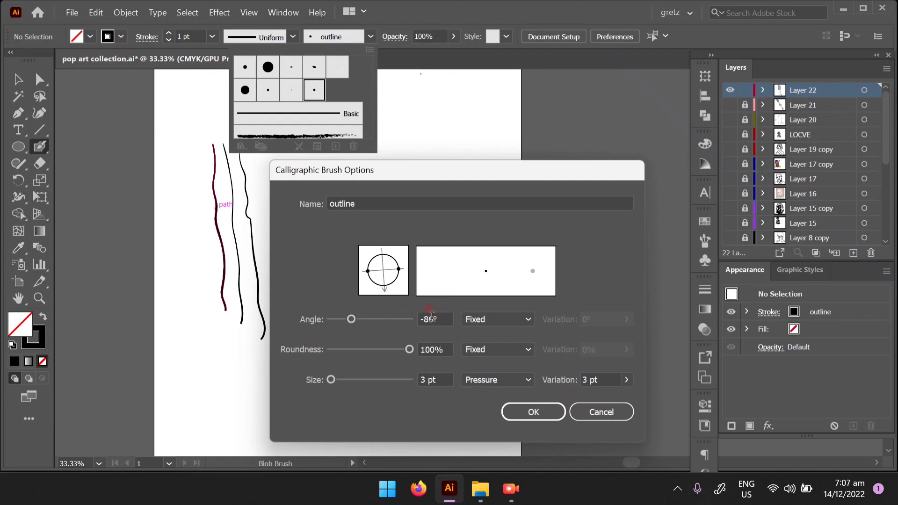
drag(431, 317, 403, 322)
text(0)
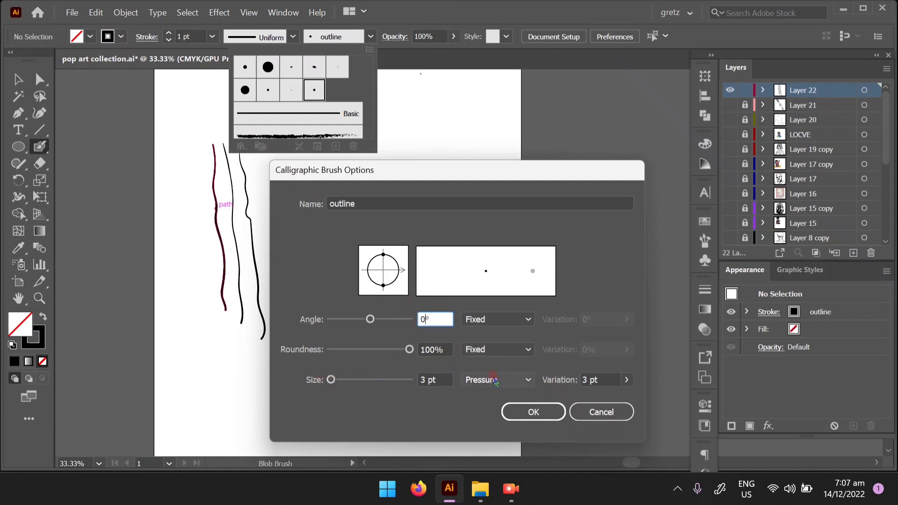
double_click(423, 379)
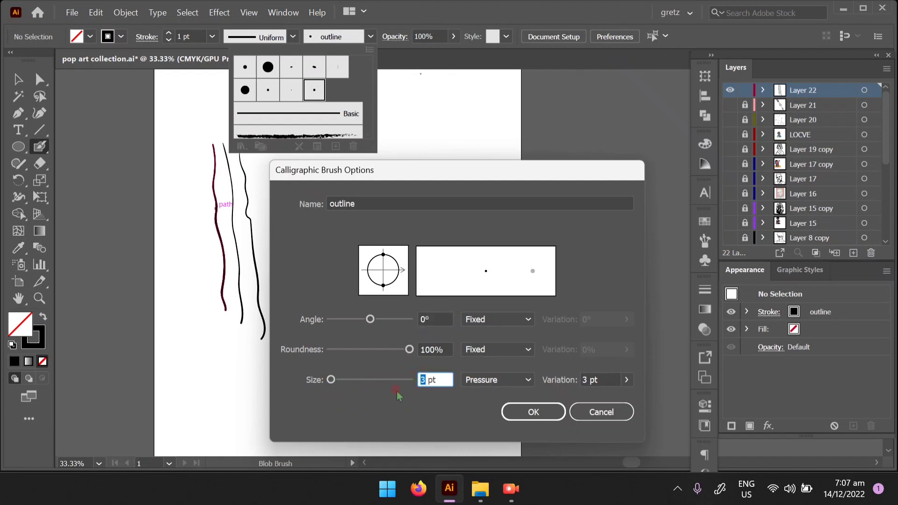
click(545, 415)
click(519, 381)
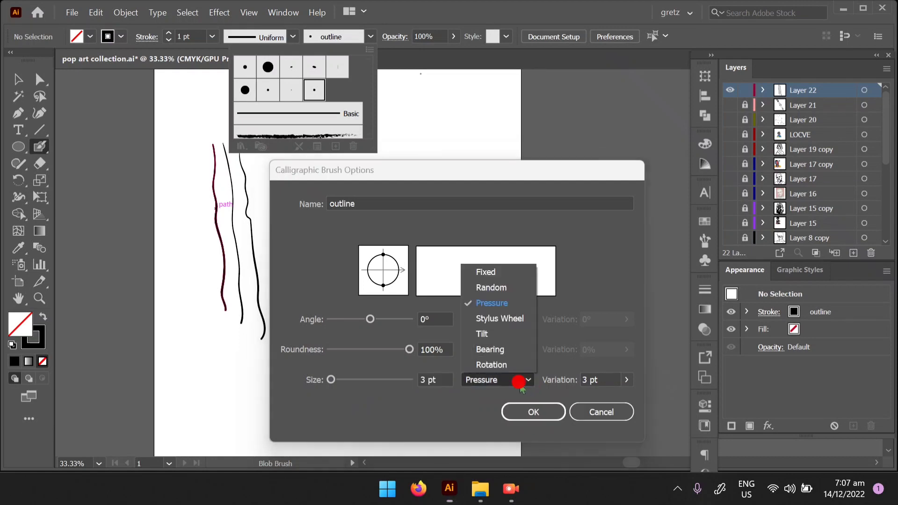
click(517, 309)
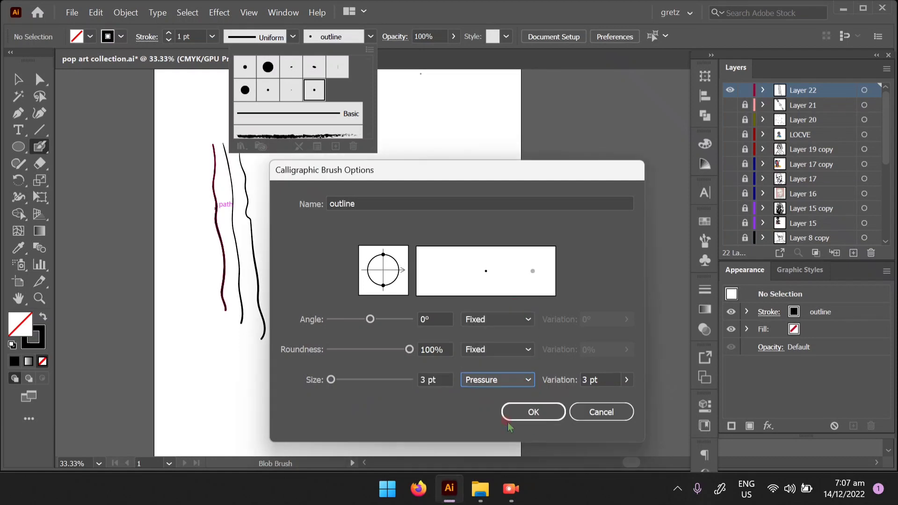
click(546, 414)
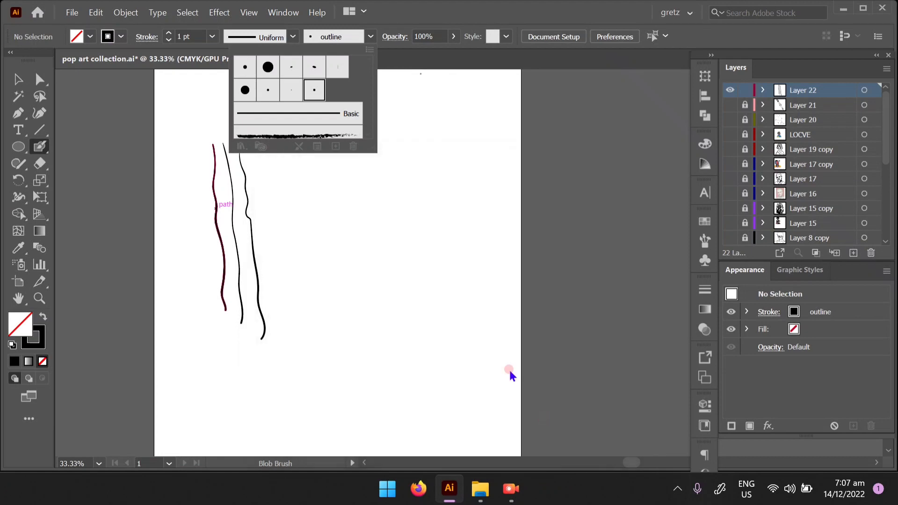
click(599, 99)
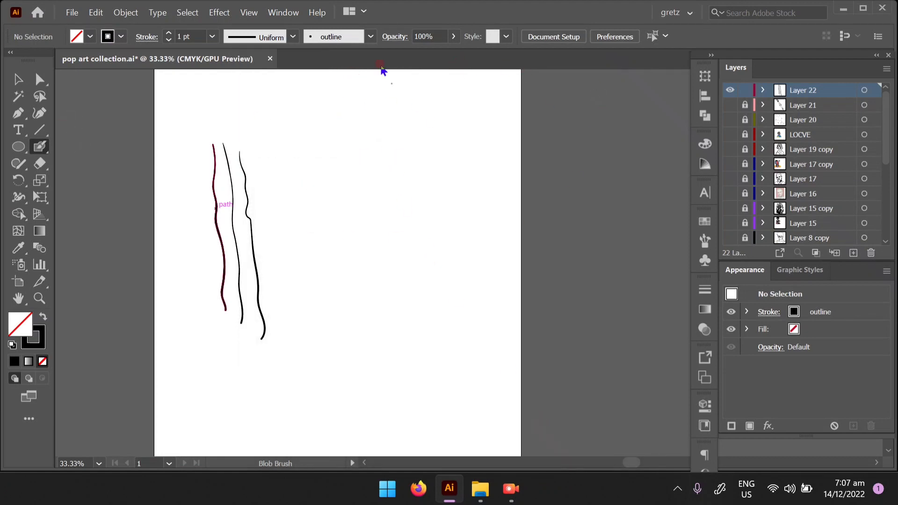
click(371, 37)
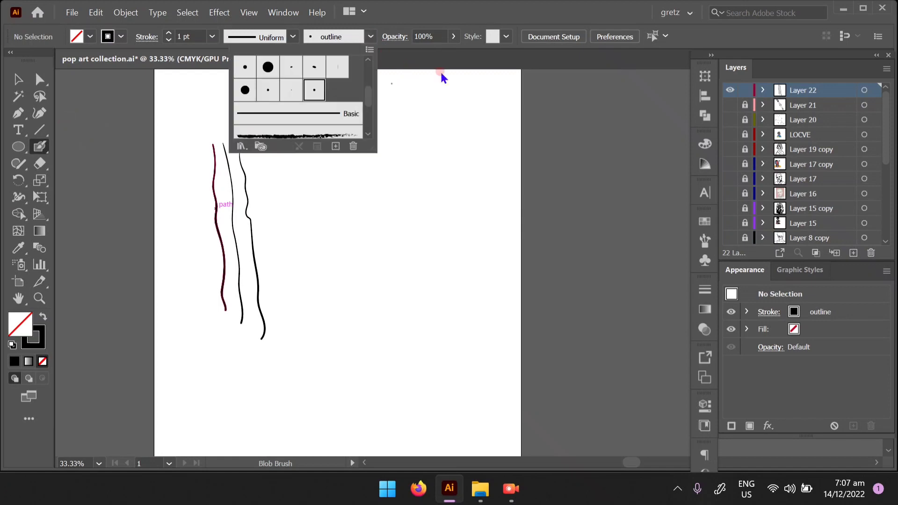
click(530, 79)
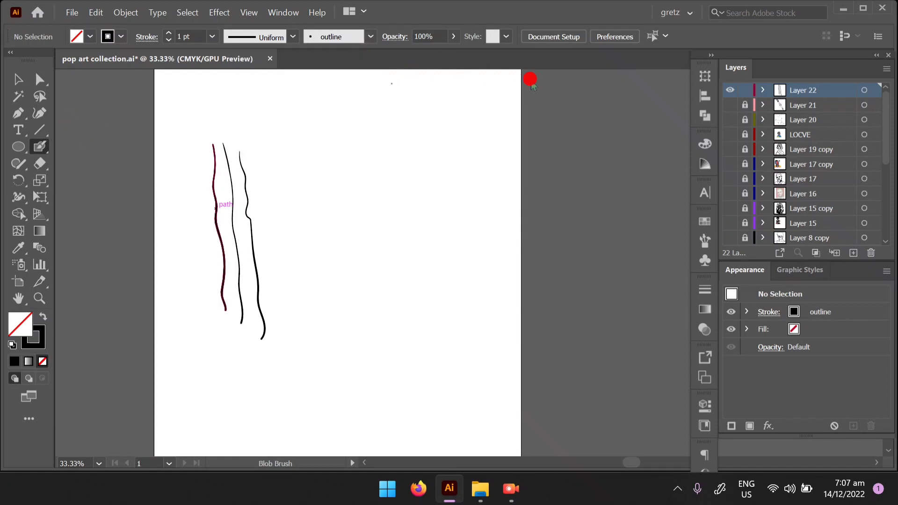
Start a second new brush of the Calligraphic Brush type from the Brush Definition list
click(370, 37)
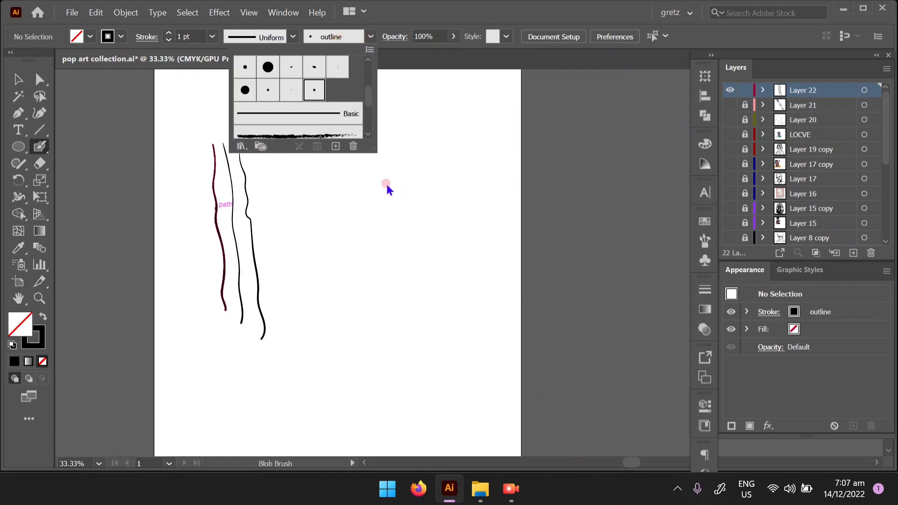
click(336, 147)
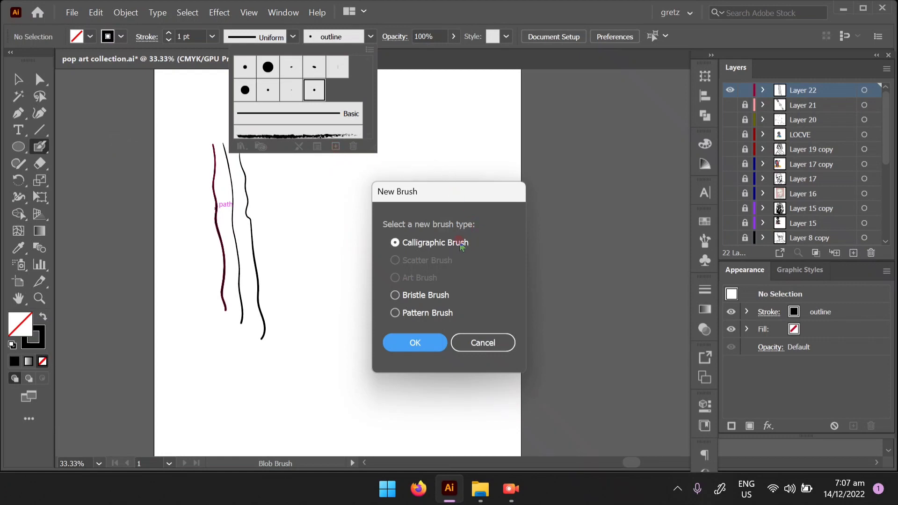
Name the brush 'details', set 1 pt size with Pressure and 1 pt variation, and save it
click(438, 346)
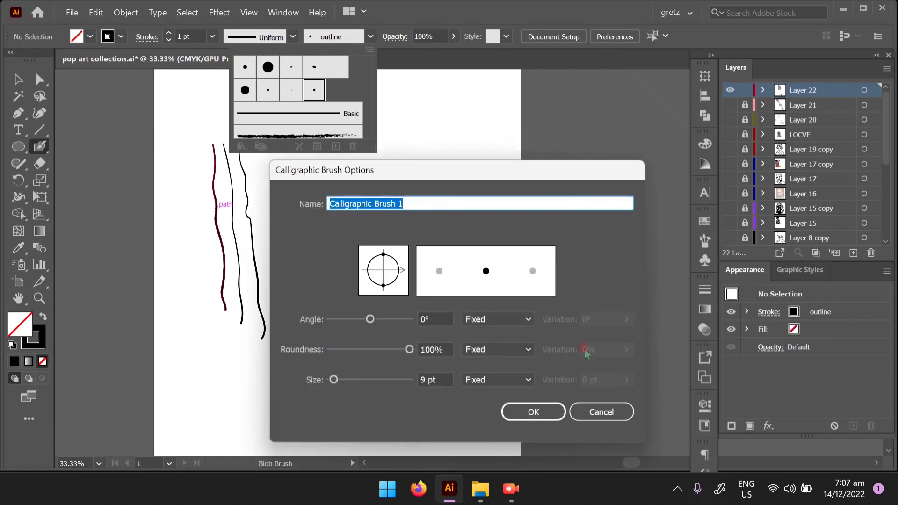
drag(445, 201, 317, 211)
text(details)
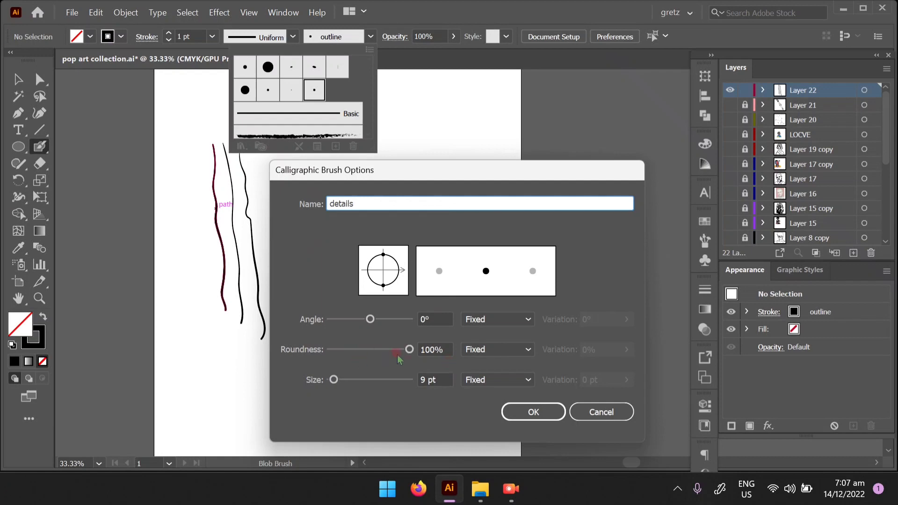
click(421, 379)
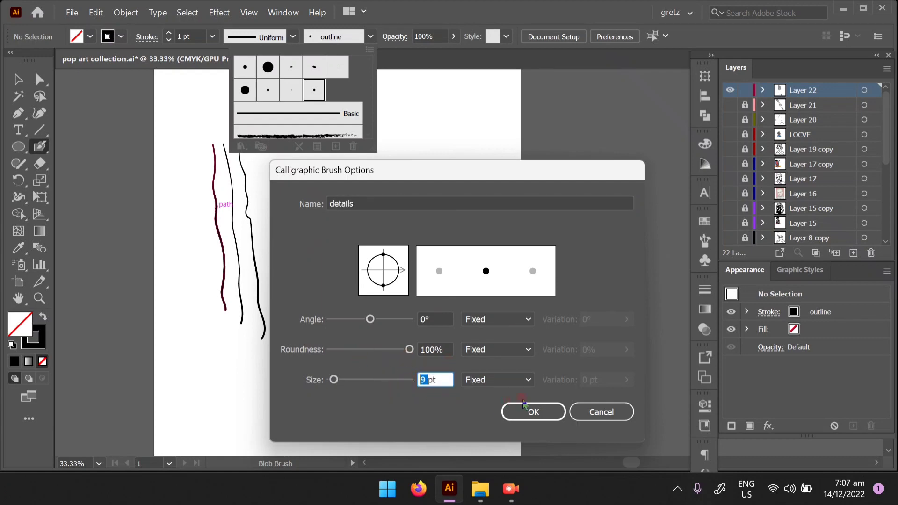
text(1)
click(511, 381)
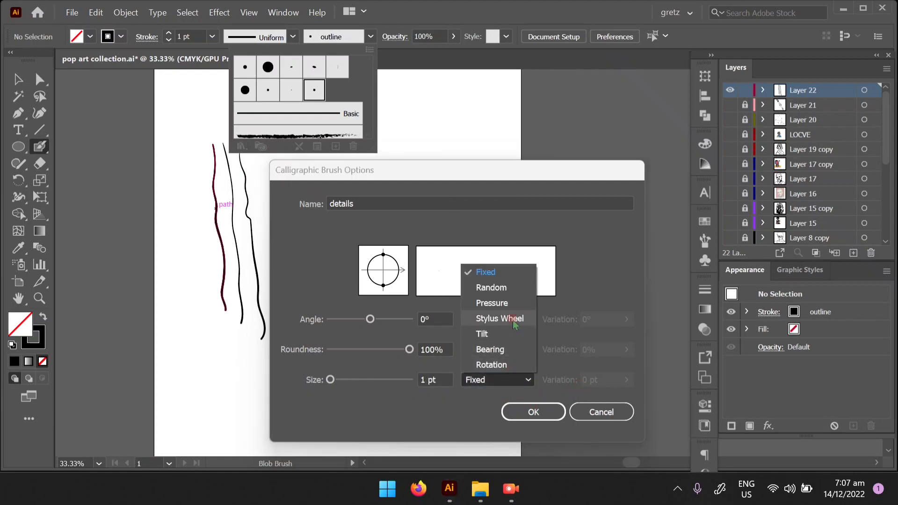
click(512, 306)
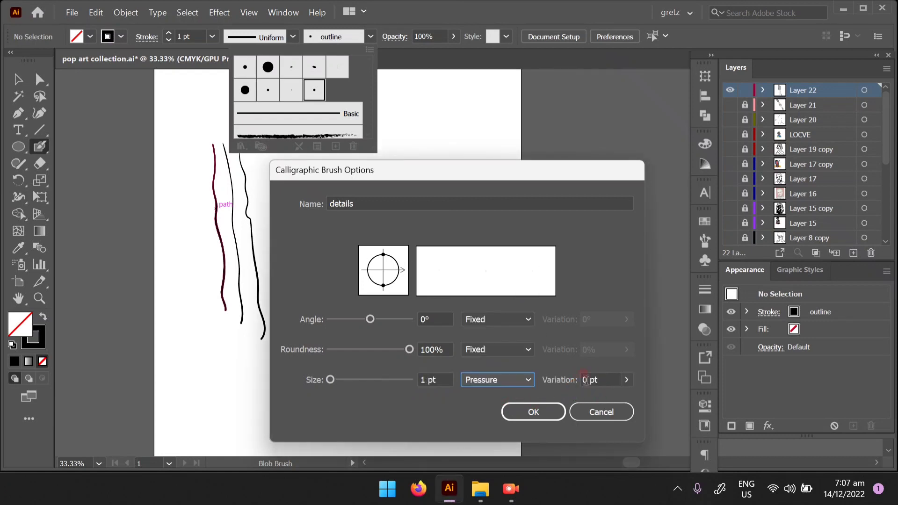
drag(590, 379, 558, 391)
text(1)
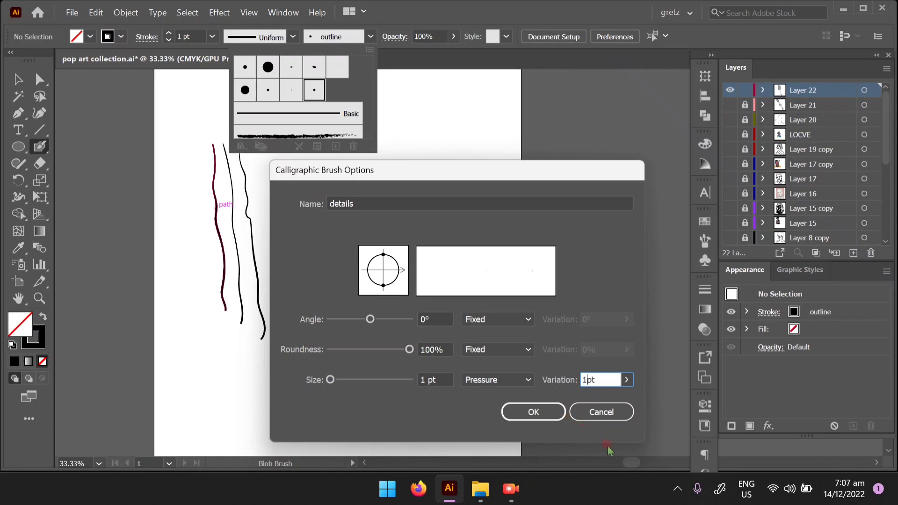
click(548, 417)
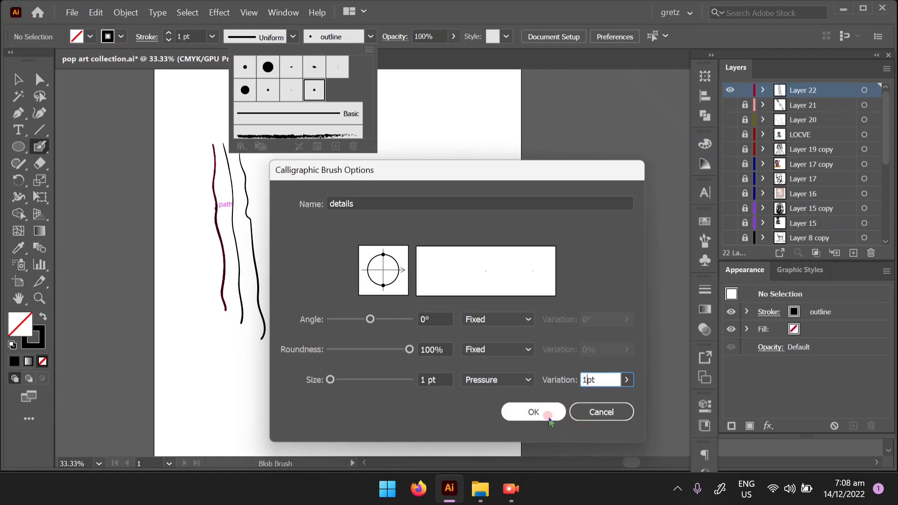
click(548, 417)
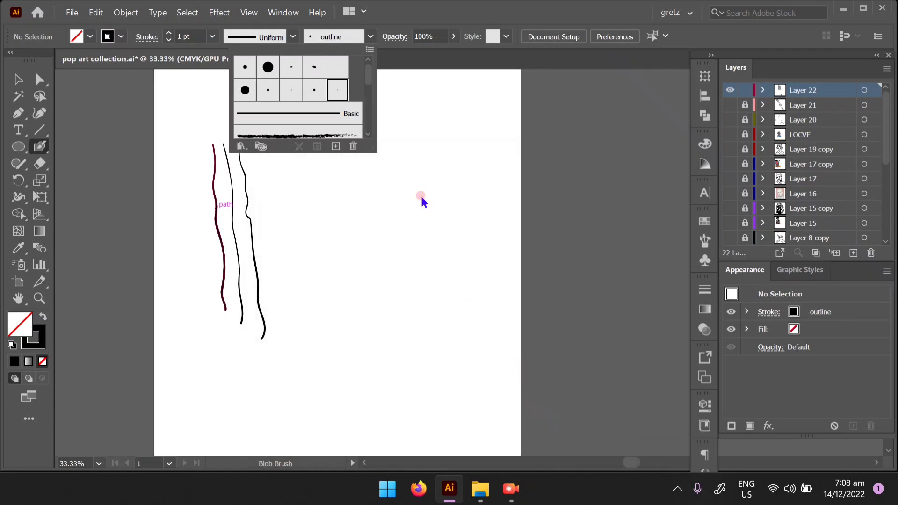
Switch to the details brush and draw four thin wavy test strokes beside the thick ones
click(340, 91)
click(592, 149)
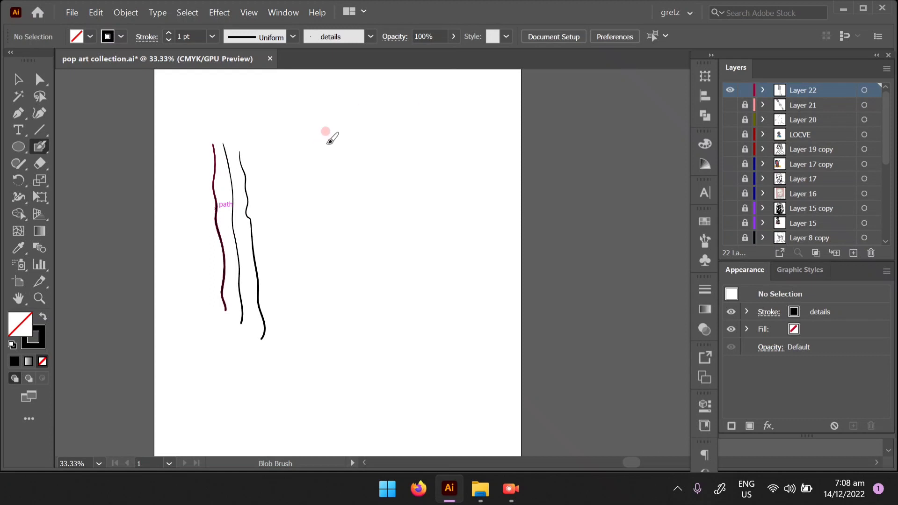
drag(323, 142, 337, 252)
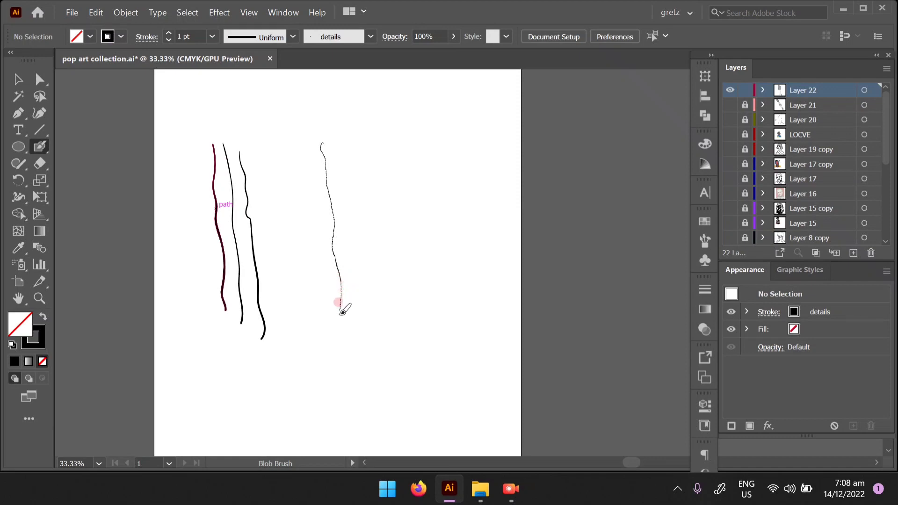
drag(337, 252, 339, 338)
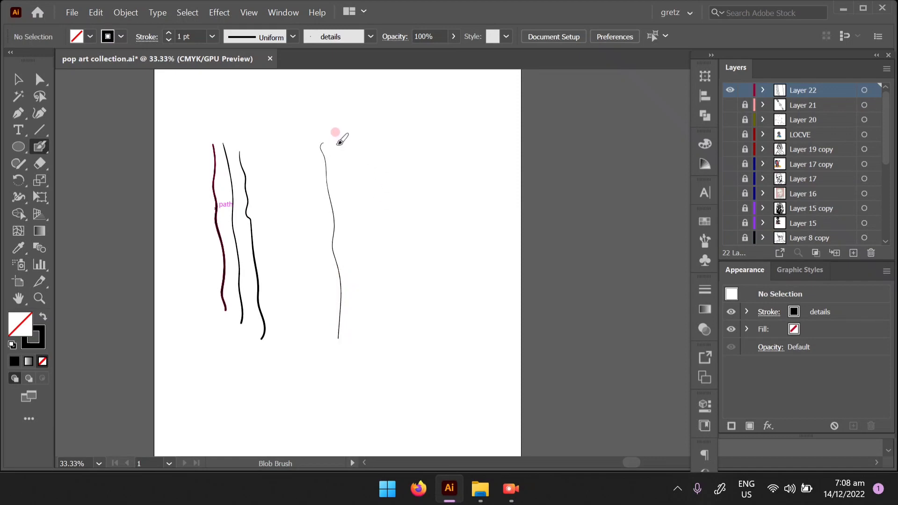
drag(341, 155, 374, 355)
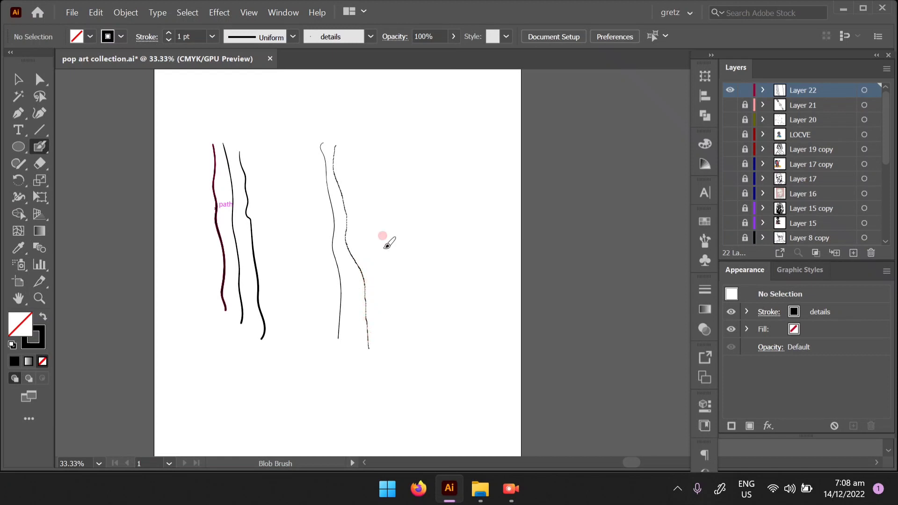
drag(361, 142, 388, 345)
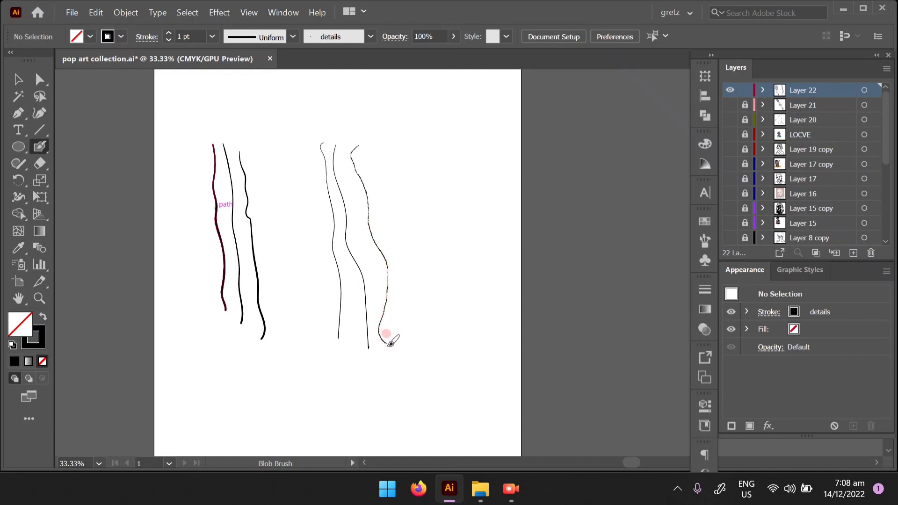
drag(383, 151, 404, 321)
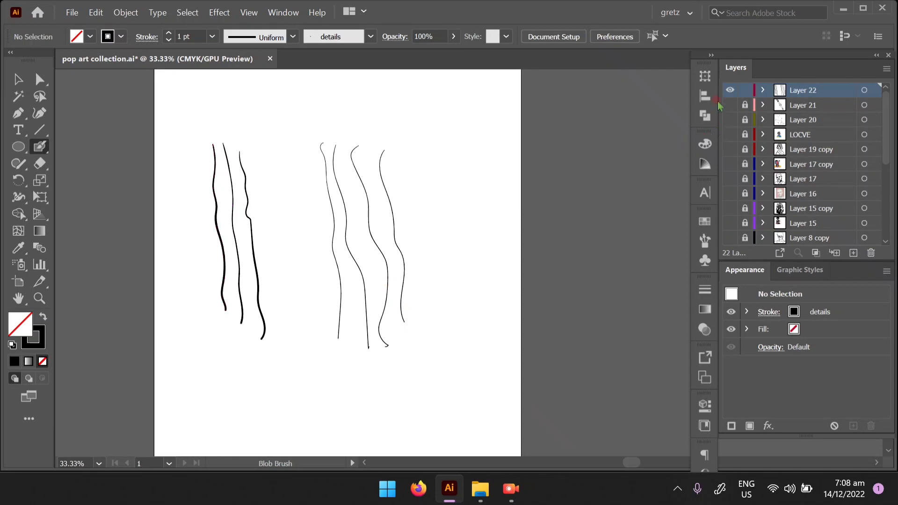
Check Outline view, show the pencil sketch layer instead of the test strokes, and select the outline brush
key(ctrl+y)
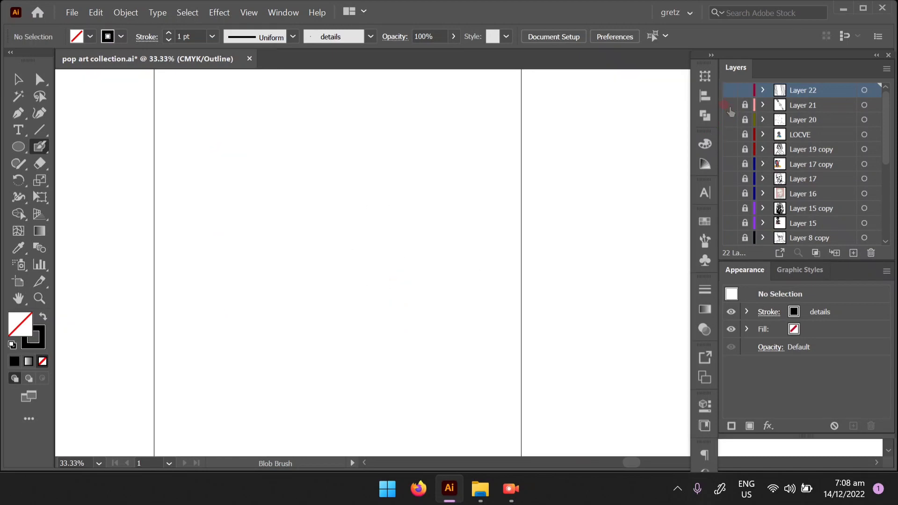
key(ctrl+y)
click(730, 135)
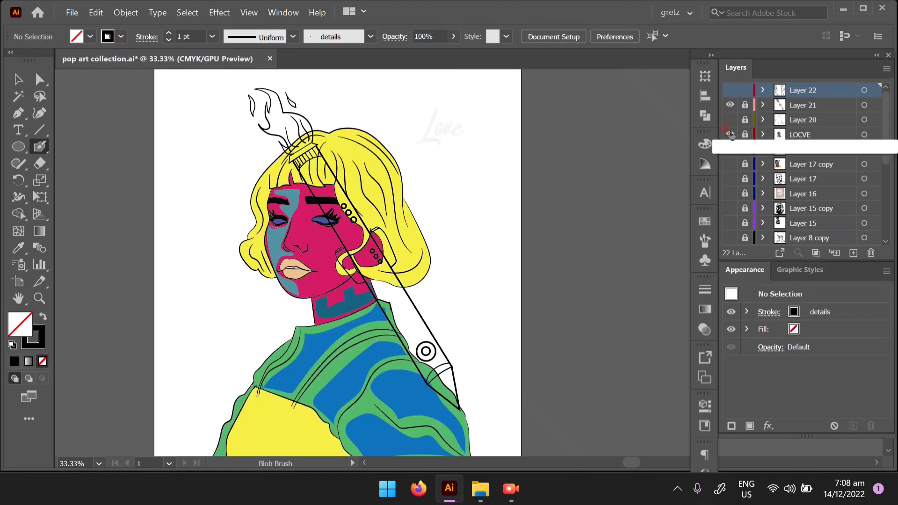
click(730, 120)
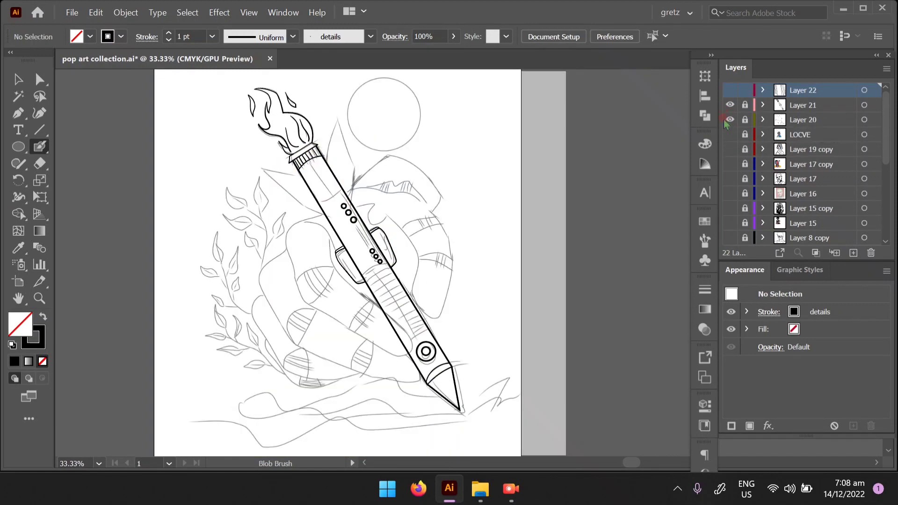
click(370, 36)
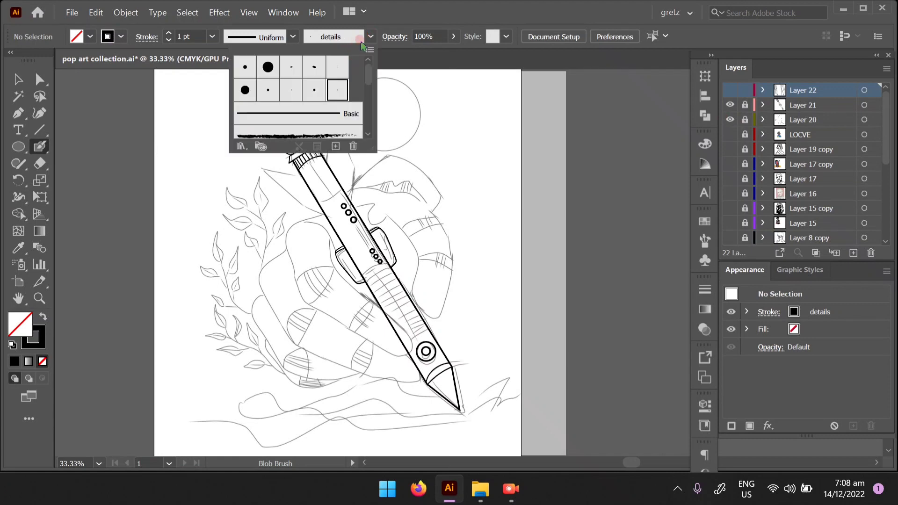
click(315, 90)
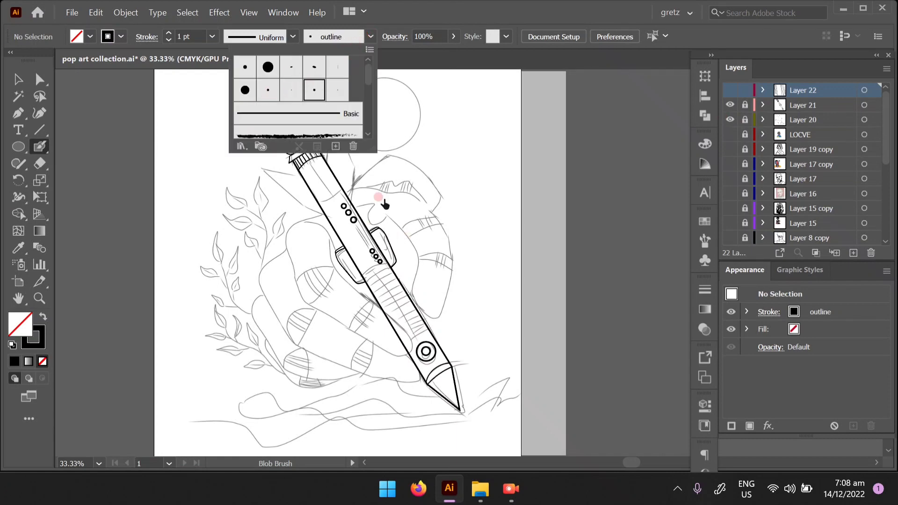
On Layer 21, ink the leaf's upper edge with the outline brush, undoing and redrawing a bad stroke
scroll(290, 96, up, 3)
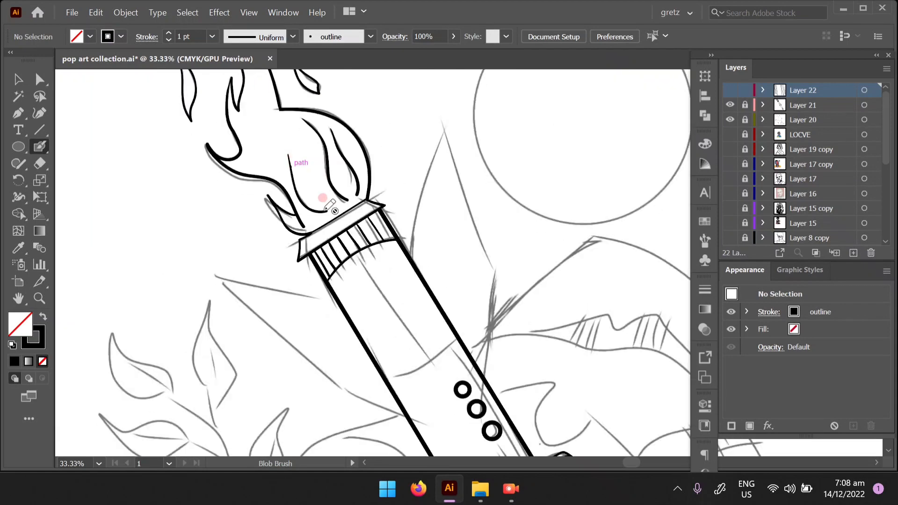
scroll(304, 210, down, 2)
scroll(311, 248, up, 1)
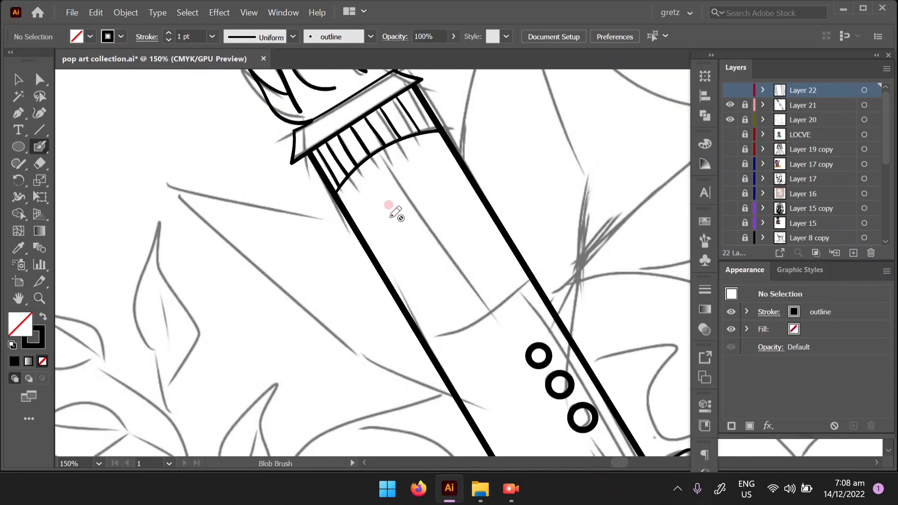
click(771, 106)
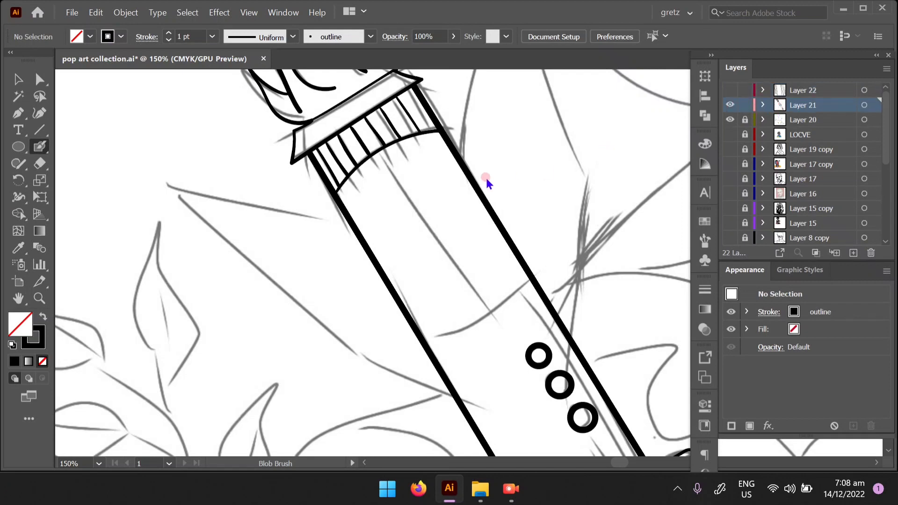
drag(342, 218, 289, 211)
mouse_move(212, 196)
mouse_down()
mouse_move(170, 189)
mouse_move(427, 378)
mouse_up()
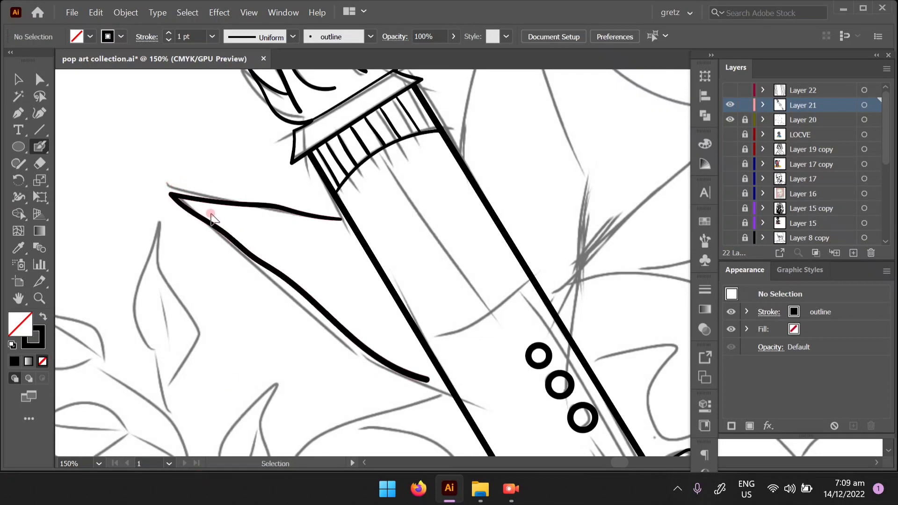
key(ctrl+z)
key(ctrl+z)
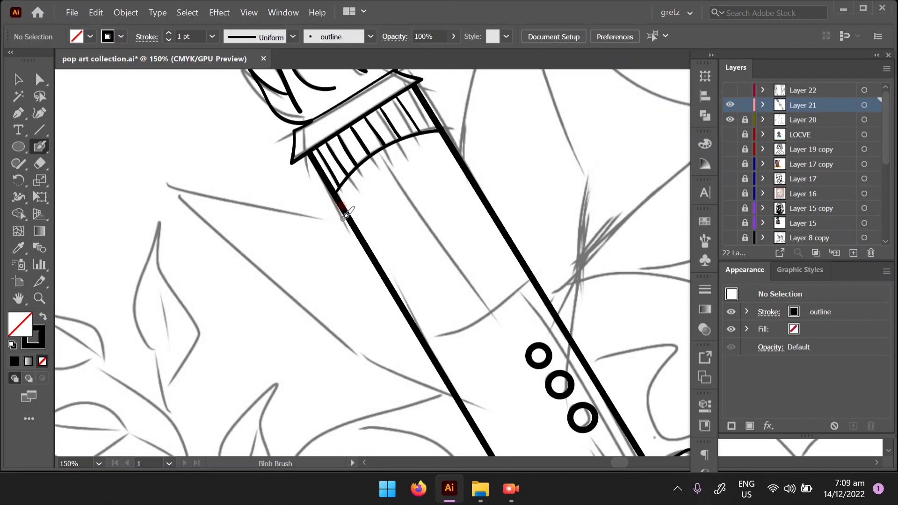
mouse_move(346, 214)
mouse_down()
mouse_move(196, 181)
mouse_move(366, 305)
mouse_move(380, 336)
mouse_up()
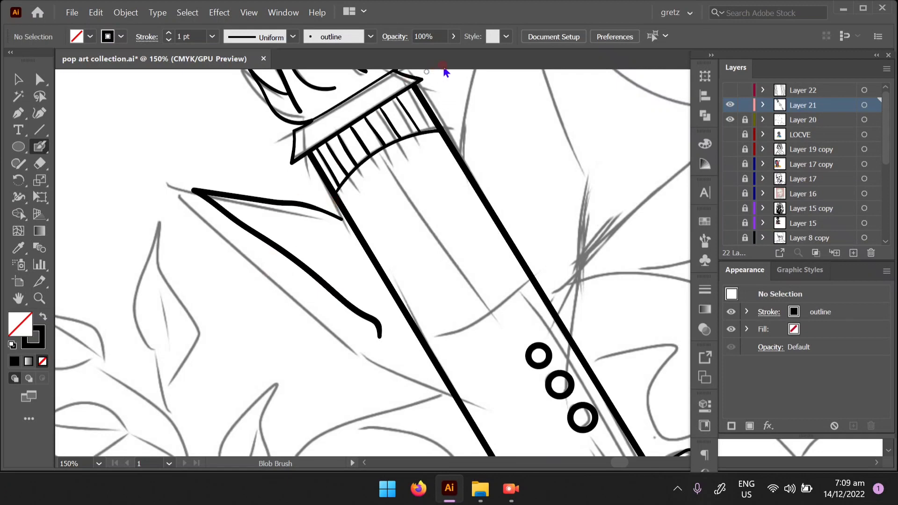
scroll(472, 182, down, 3)
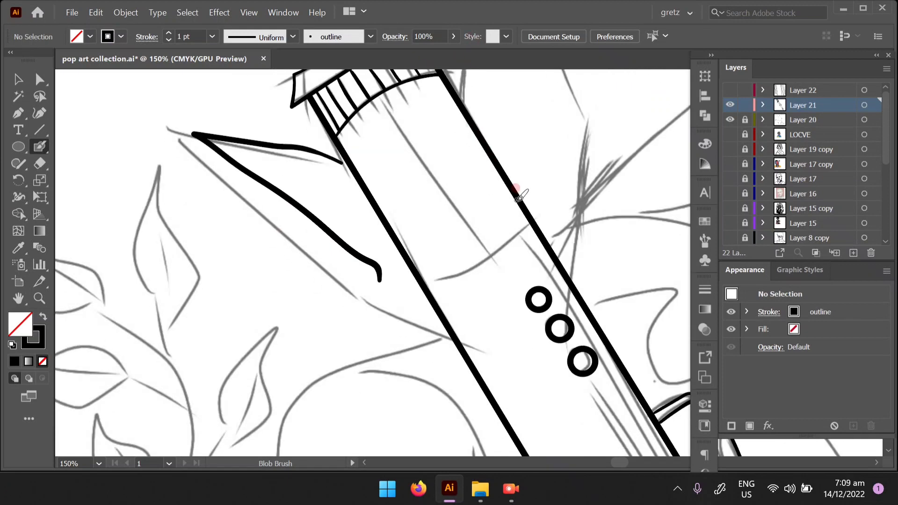
click(370, 37)
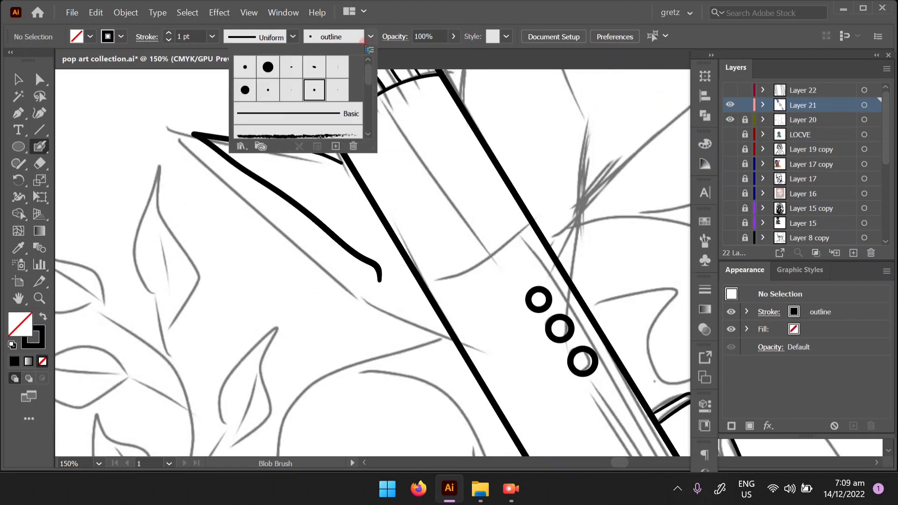
Draw trial band, straight and zigzag hatch strokes across the pen with the 'details' brush
click(337, 89)
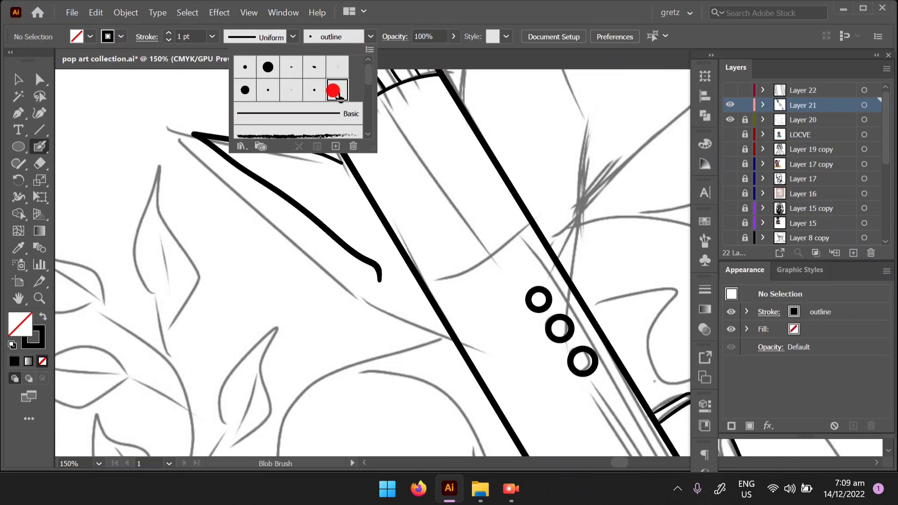
click(241, 234)
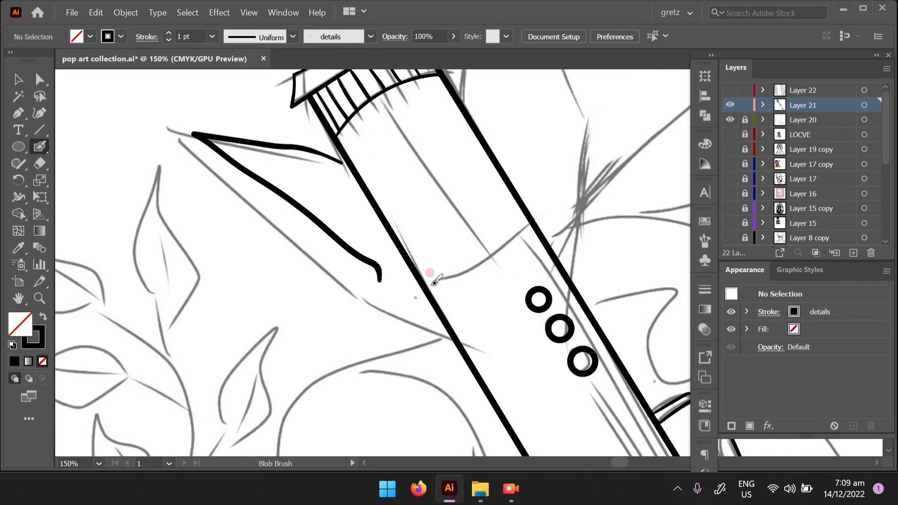
drag(419, 283, 549, 227)
drag(434, 235, 501, 208)
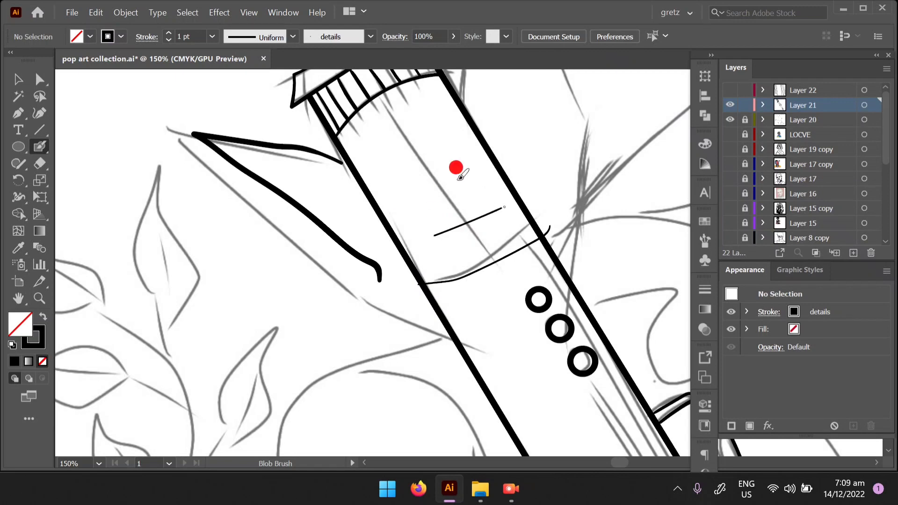
drag(428, 203, 479, 208)
drag(440, 159, 414, 203)
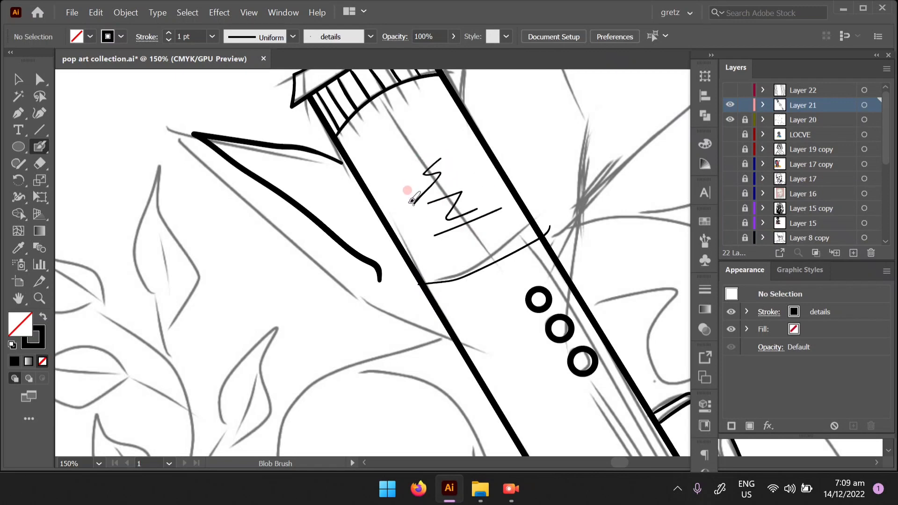
Undo the trial hatch strokes and the leaf's bold outline, returning to the 'outline' brush
key(ctrl+z)
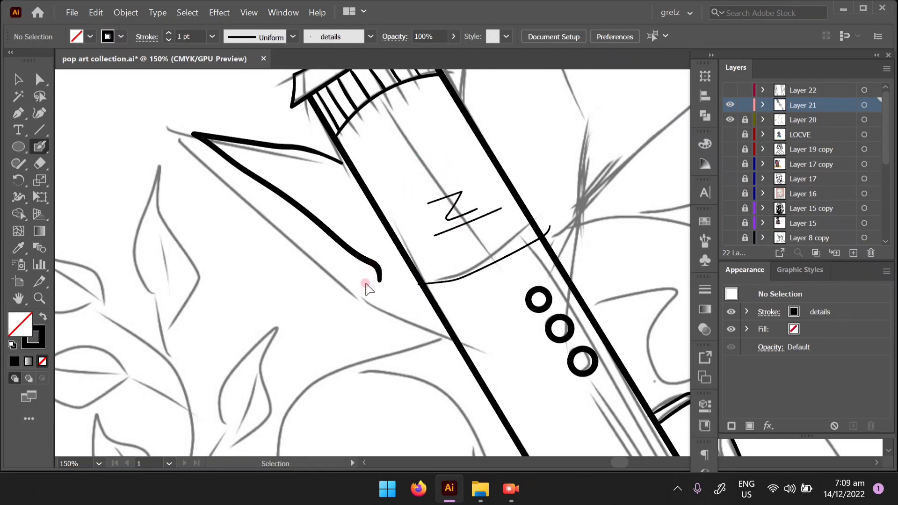
key(ctrl+z)
key(ctrl+z)
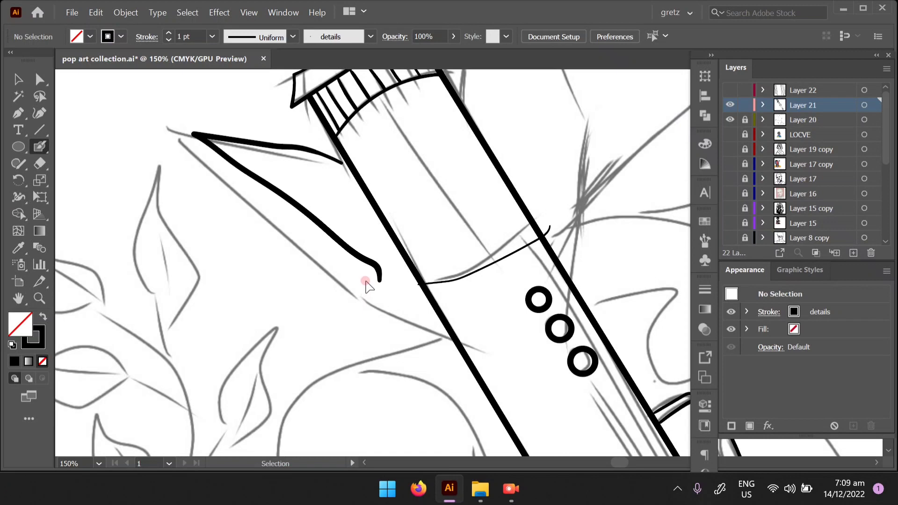
key(ctrl+z)
key(ctrl+z)
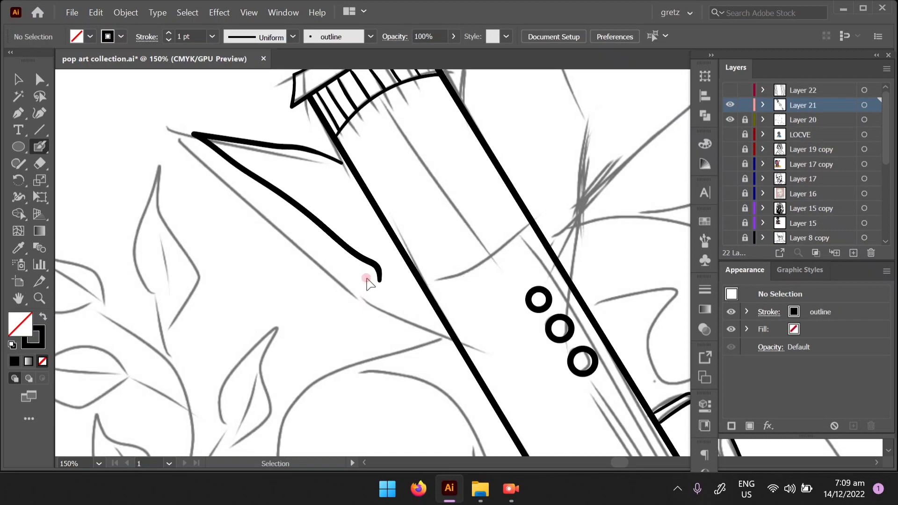
key(ctrl+z)
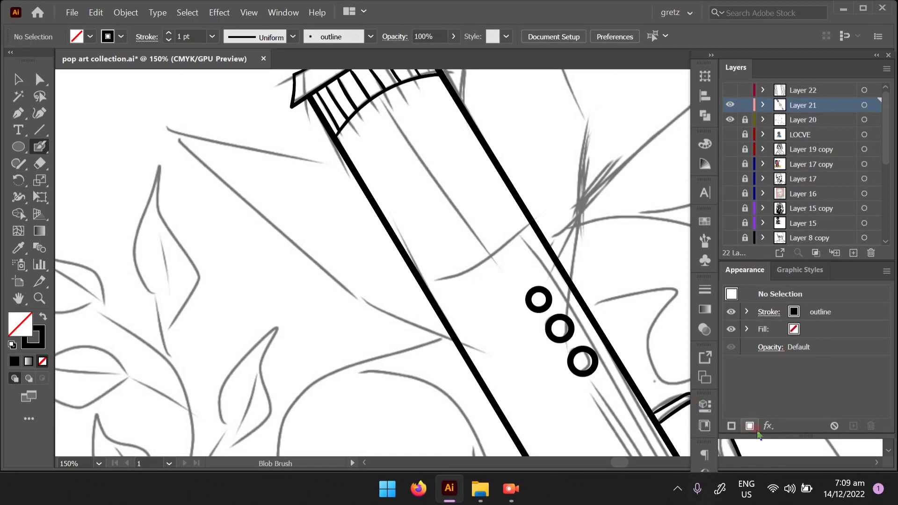
scroll(788, 470, up, 1)
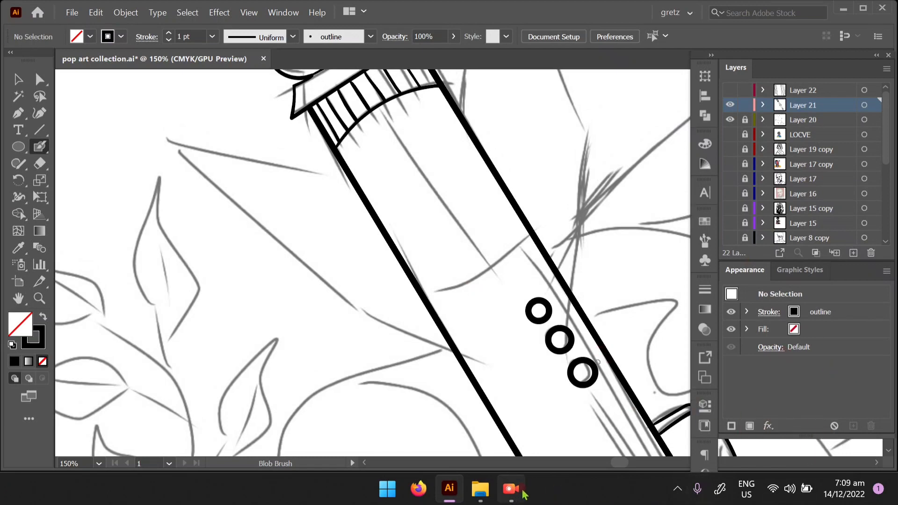